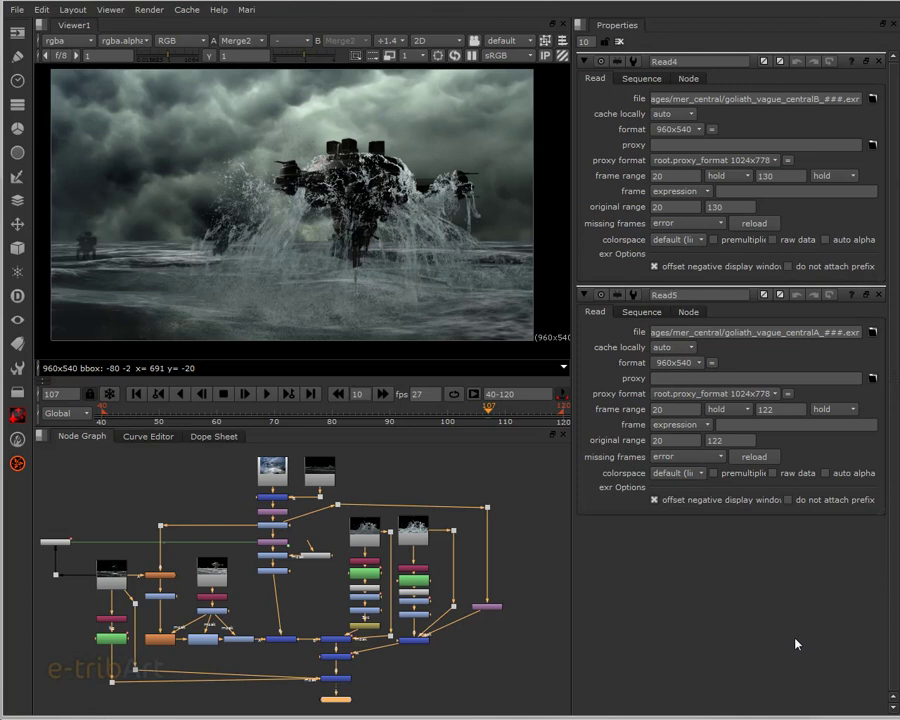
- Scrub the composite through frames 104, 112 and 97, settling on frame 107
{"action": "mouse_move", "coordinate": [395, 419]}
{"action": "left_mouse_down"}
{"action": "mouse_move", "coordinate": [466, 412]}
{"action": "mouse_move", "coordinate": [356, 410]}
{"action": "mouse_move", "coordinate": [490, 410]}
{"action": "mouse_move", "coordinate": [448, 410]}
{"action": "mouse_move", "coordinate": [488, 410]}
{"action": "mouse_move", "coordinate": [468, 413]}
{"action": "left_mouse_up"}
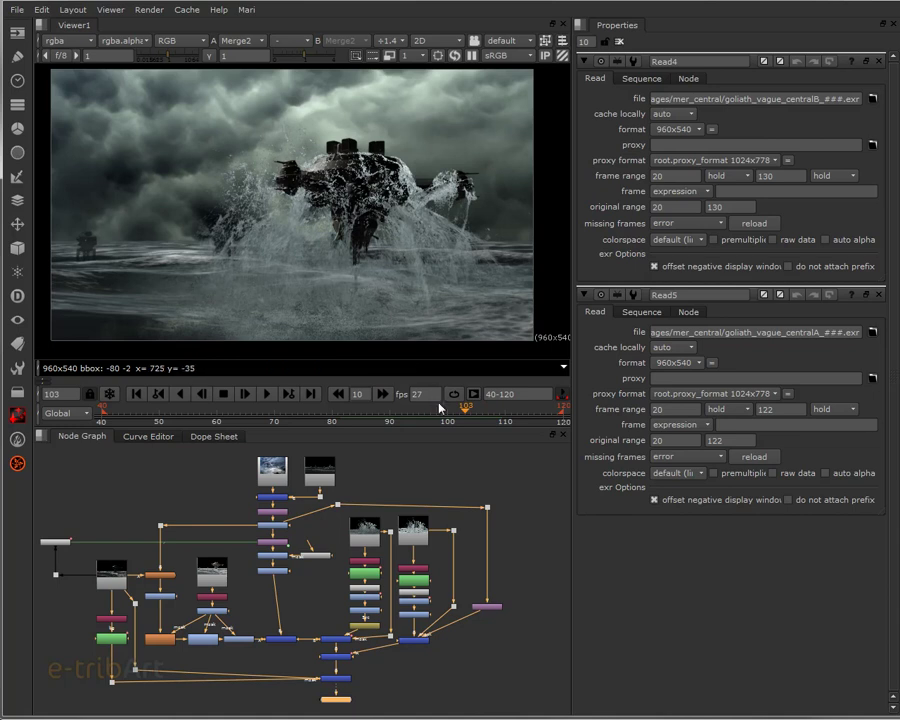
{"action": "mouse_move", "coordinate": [466, 410]}
{"action": "left_mouse_down"}
{"action": "mouse_move", "coordinate": [519, 411]}
{"action": "mouse_move", "coordinate": [408, 410]}
{"action": "mouse_move", "coordinate": [486, 412]}
{"action": "left_mouse_up"}
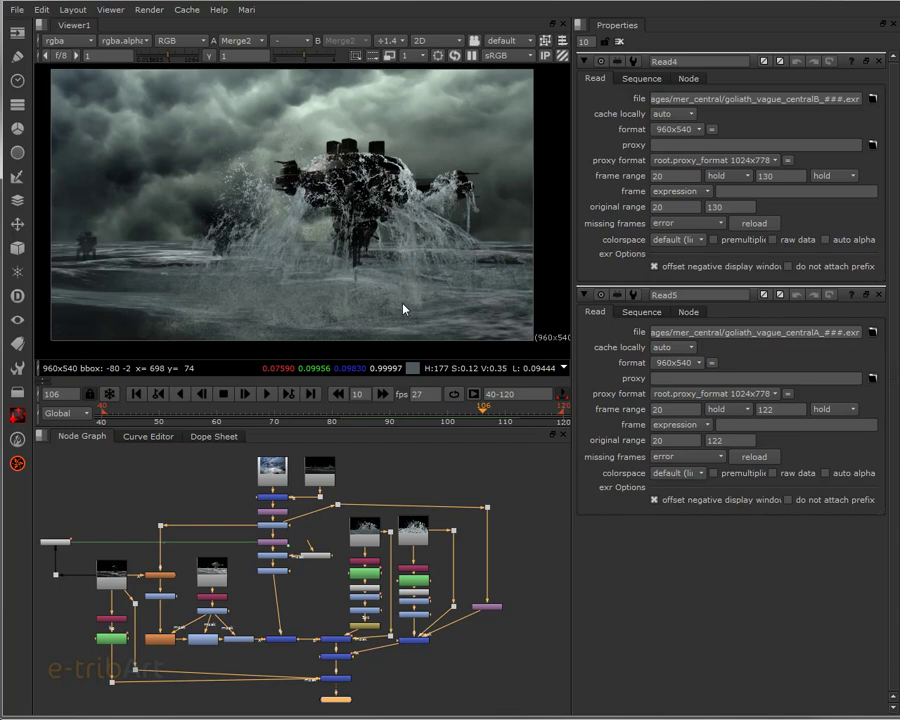
{"action": "mouse_move", "coordinate": [450, 412]}
{"action": "left_mouse_down"}
{"action": "mouse_move", "coordinate": [370, 420]}
{"action": "mouse_move", "coordinate": [515, 436]}
{"action": "mouse_move", "coordinate": [508, 426]}
{"action": "mouse_move", "coordinate": [364, 418]}
{"action": "mouse_move", "coordinate": [510, 418]}
{"action": "left_mouse_up"}
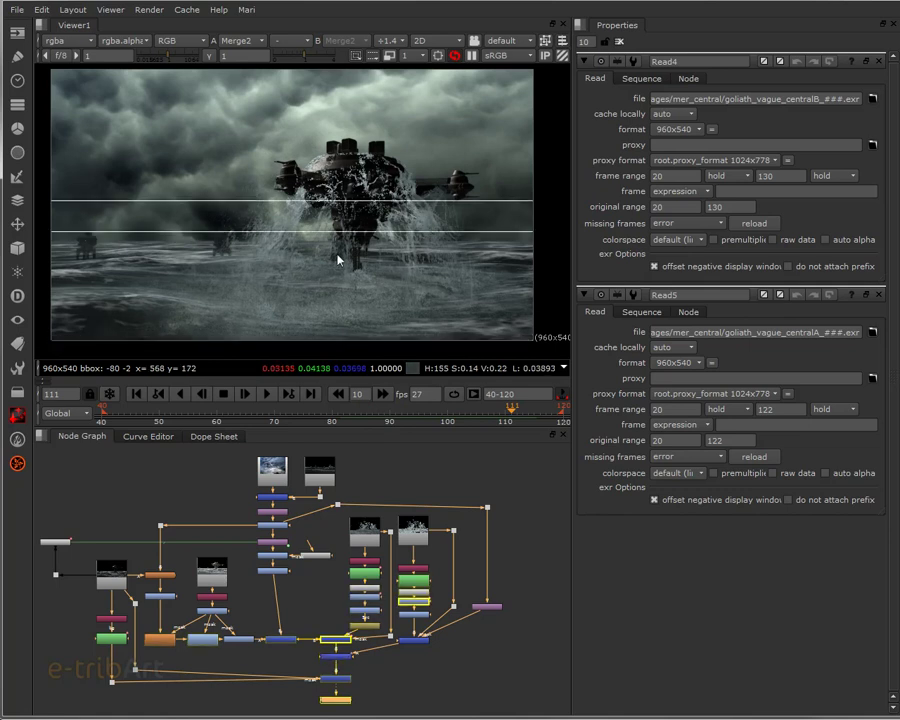
{"action": "left_click", "coordinate": [488, 410]}
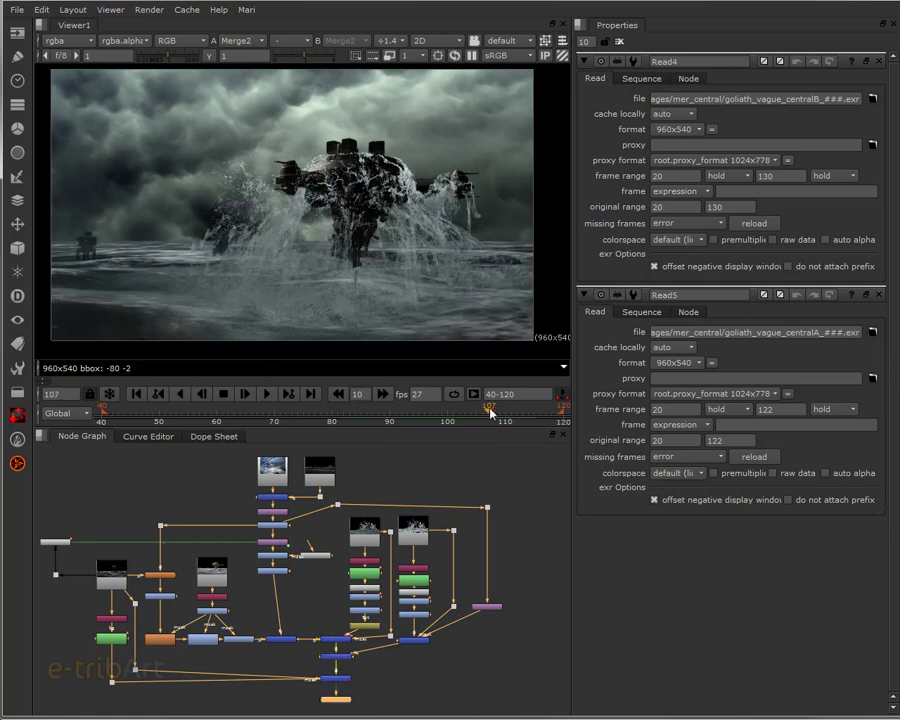
- View the spaceship render alone, then the Read5 splash render, scrubbing through its frames
{"action": "left_click", "coordinate": [120, 570]}
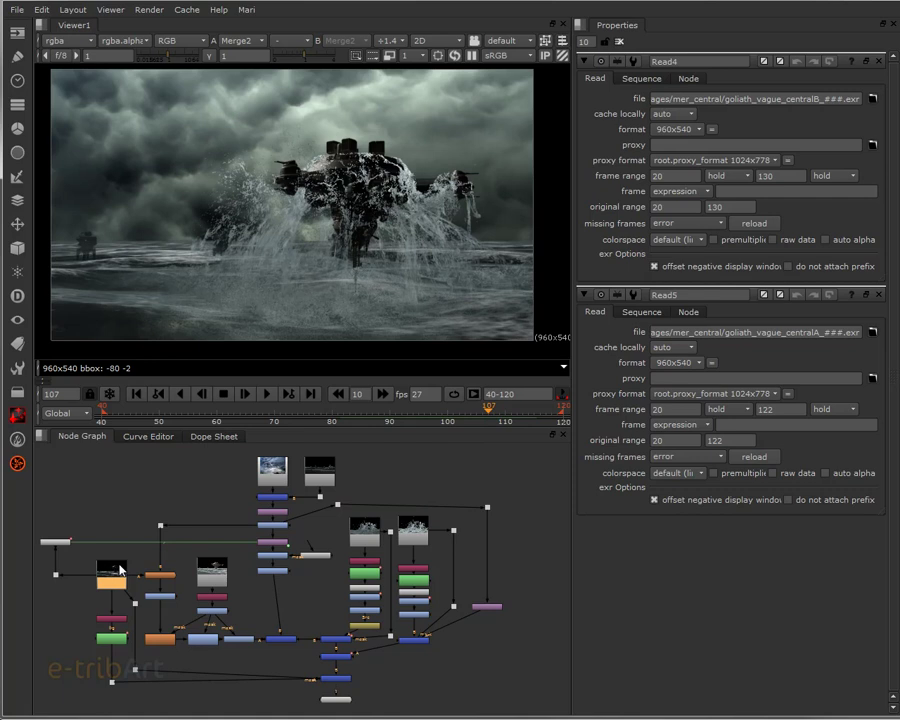
{"action": "key", "text": "1"}
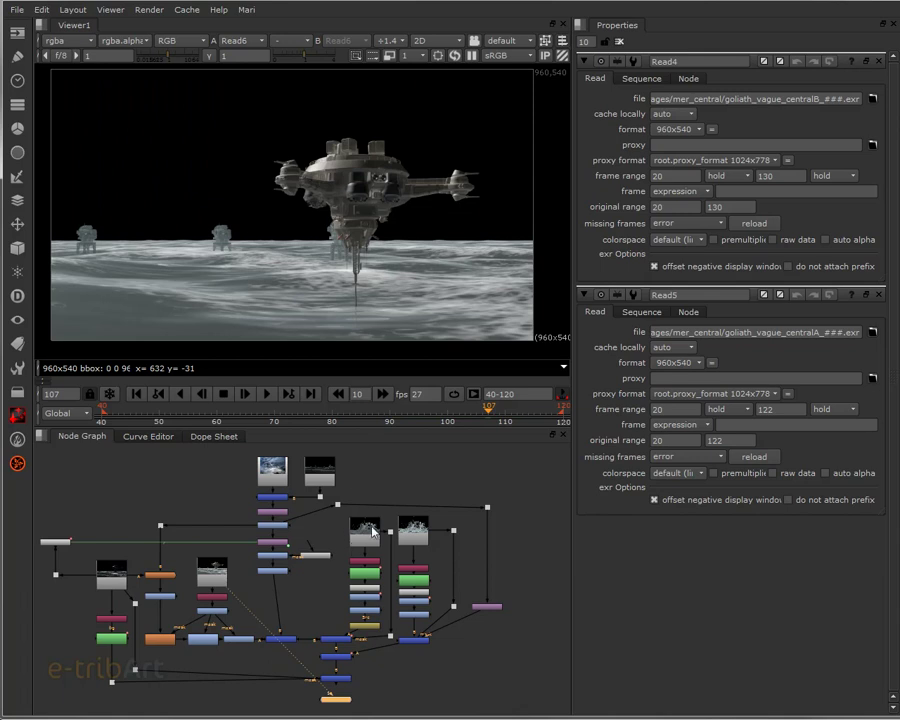
{"action": "left_click", "coordinate": [407, 531]}
{"action": "key", "text": "1"}
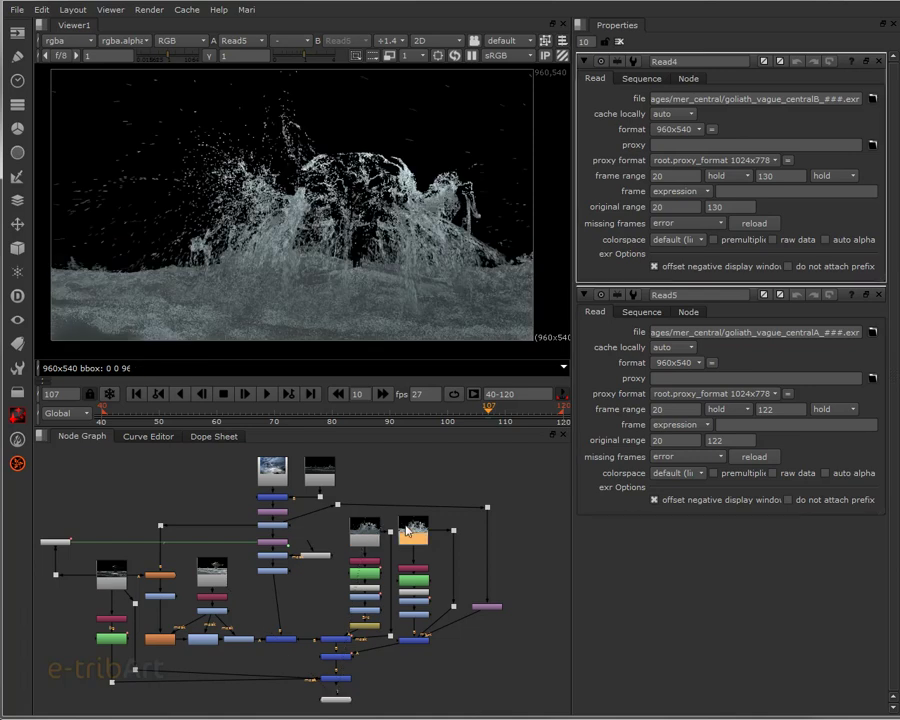
{"action": "mouse_move", "coordinate": [414, 410]}
{"action": "left_mouse_down"}
{"action": "mouse_move", "coordinate": [326, 424]}
{"action": "mouse_move", "coordinate": [516, 412]}
{"action": "left_mouse_up"}
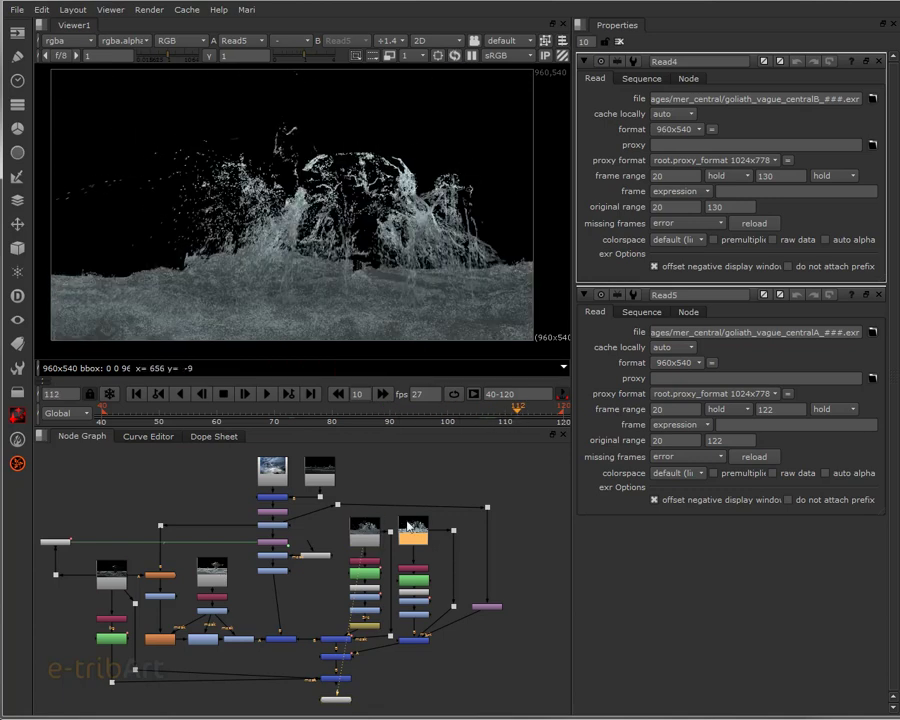
- View the Read4 splash render at frame 95, then return to the full Merge2 composite
{"action": "key", "text": "1"}
{"action": "left_click", "coordinate": [484, 416]}
{"action": "mouse_move", "coordinate": [484, 416]}
{"action": "left_mouse_down"}
{"action": "mouse_move", "coordinate": [421, 421]}
{"action": "mouse_move", "coordinate": [518, 414]}
{"action": "left_mouse_up"}
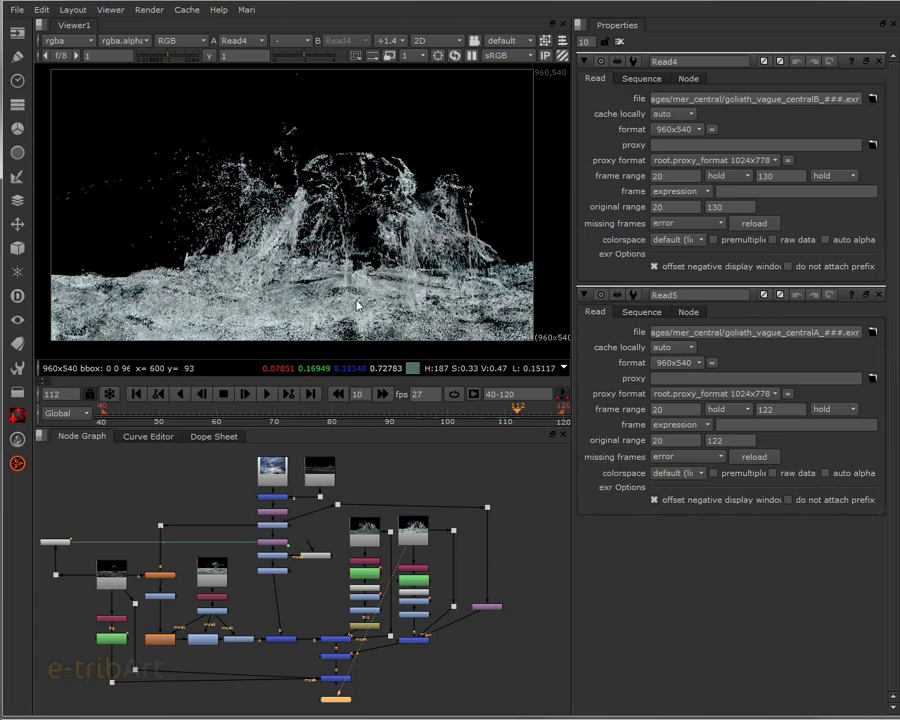
{"action": "left_click", "coordinate": [335, 678]}
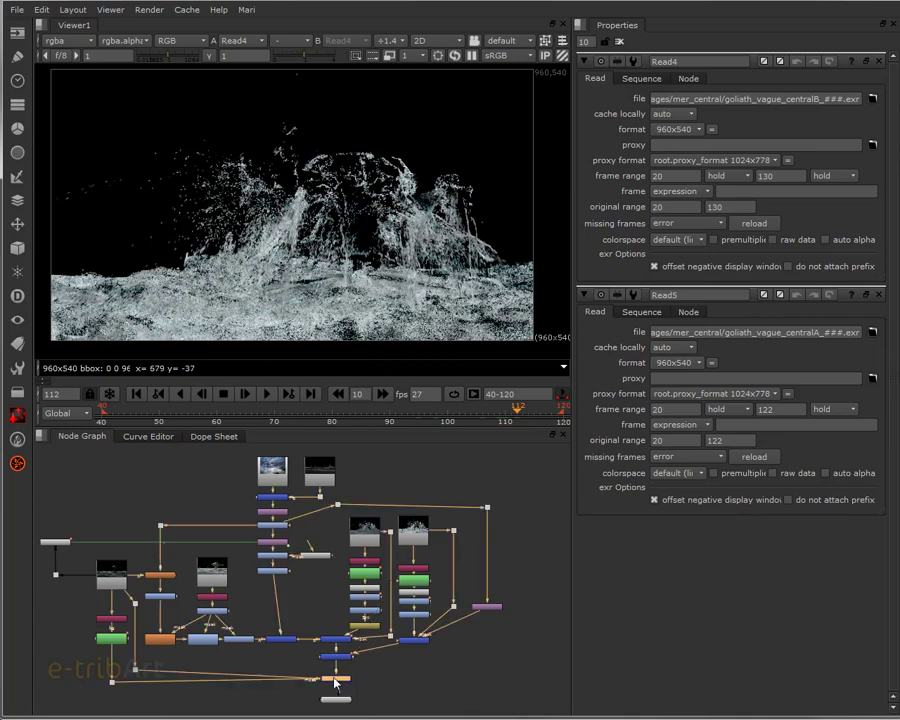
{"action": "key", "text": "1"}
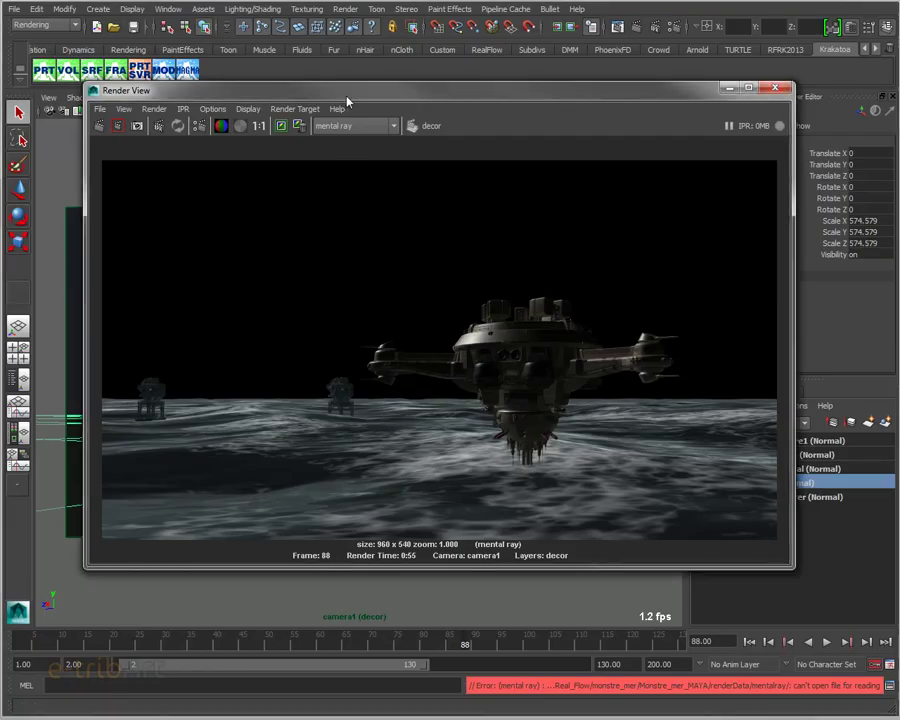
- Clear the render preview off the Maya viewport and scrub back toward frame 35
{"action": "left_click_drag", "start_coordinate": [347, 101], "coordinate": [629, 159]}
{"action": "mouse_move", "coordinate": [211, 641]}
{"action": "left_mouse_down"}
{"action": "mouse_move", "coordinate": [173, 648]}
{"action": "mouse_move", "coordinate": [568, 639]}
{"action": "mouse_move", "coordinate": [300, 634]}
{"action": "mouse_move", "coordinate": [376, 632]}
{"action": "left_mouse_up"}
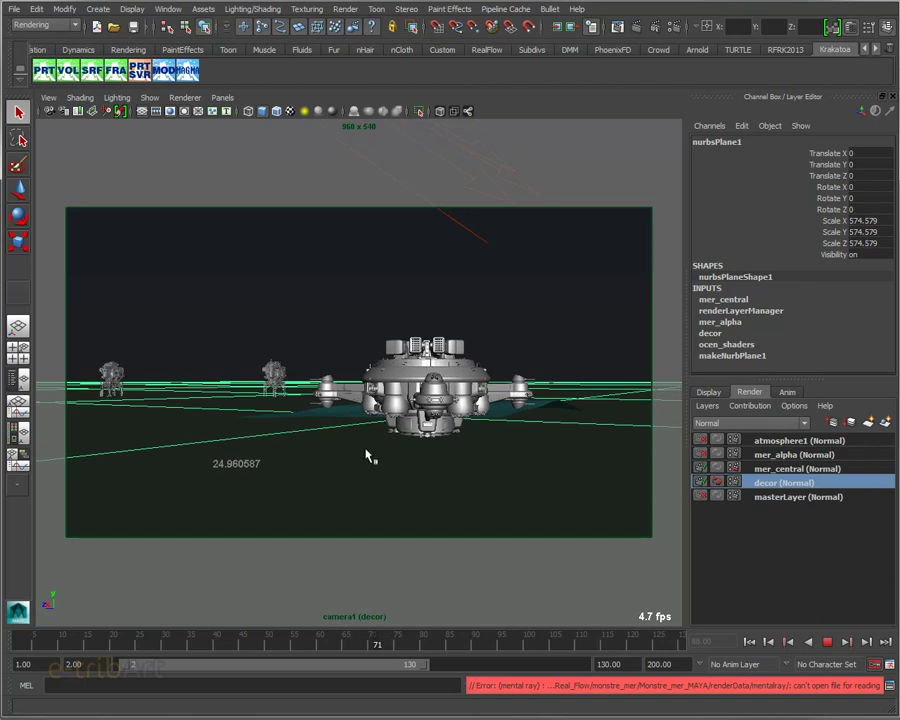
{"action": "mouse_move", "coordinate": [235, 643]}
{"action": "left_mouse_down"}
{"action": "mouse_move", "coordinate": [190, 644]}
{"action": "mouse_move", "coordinate": [278, 640]}
{"action": "mouse_move", "coordinate": [274, 646]}
{"action": "left_mouse_up"}
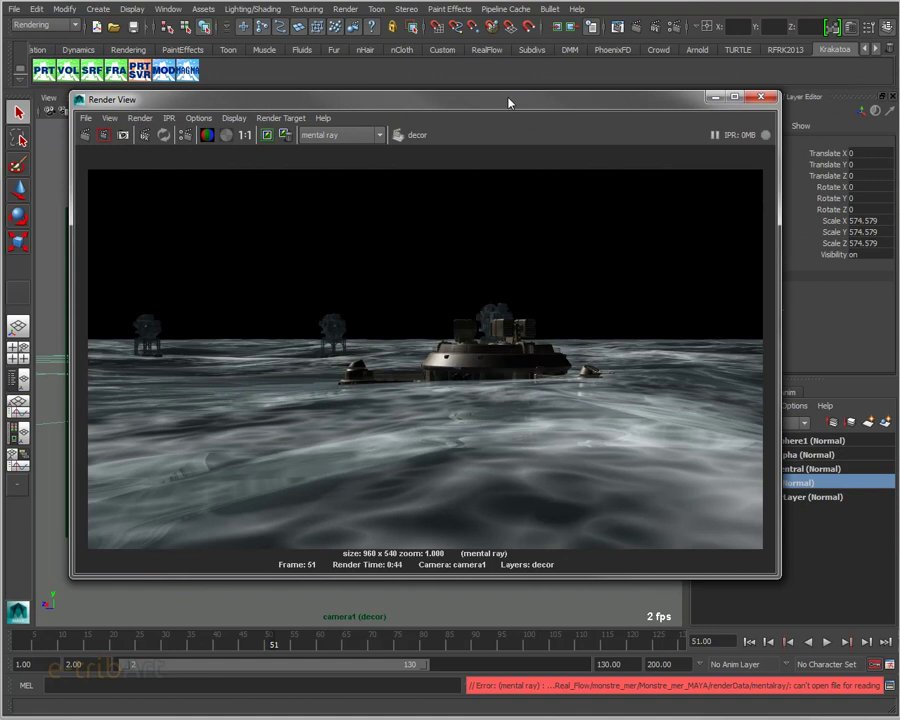
- Drag the mental ray ocean render preview into place over the viewport
{"action": "left_click_drag", "start_coordinate": [508, 94], "coordinate": [528, 62]}
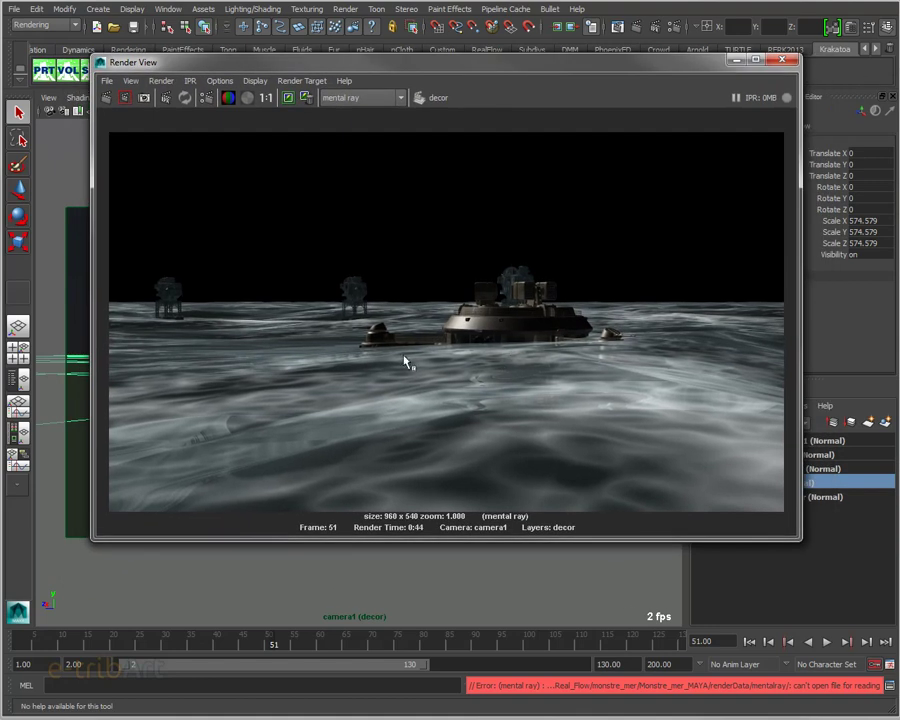
{"action": "mouse_move", "coordinate": [391, 71]}
{"action": "left_mouse_down"}
{"action": "mouse_move", "coordinate": [530, 70]}
{"action": "mouse_move", "coordinate": [788, 127]}
{"action": "mouse_move", "coordinate": [786, 136]}
{"action": "left_mouse_up"}
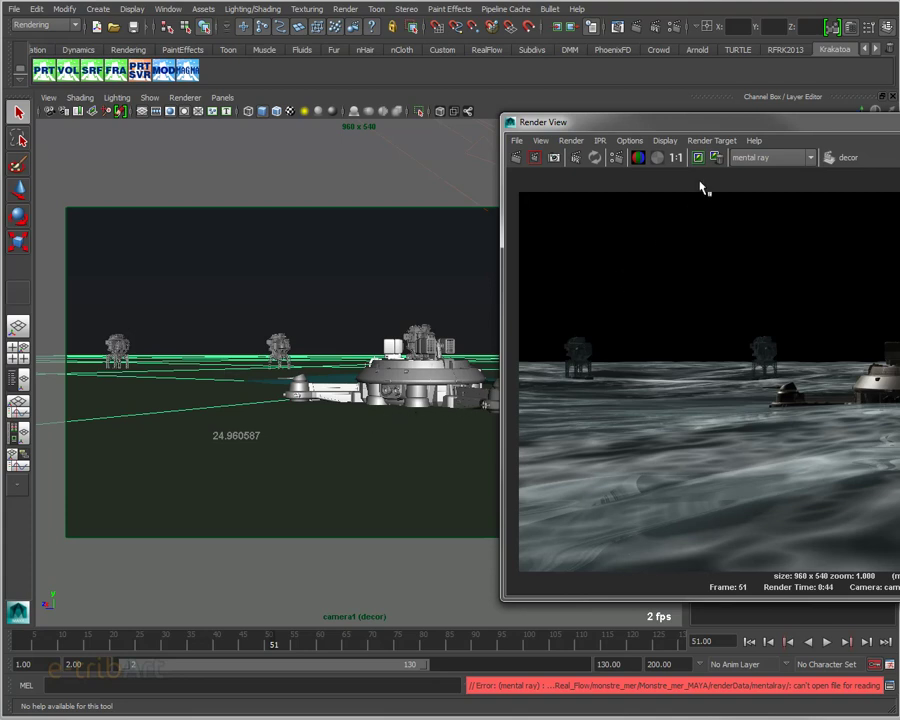
{"action": "left_click_drag", "start_coordinate": [720, 122], "coordinate": [342, 79]}
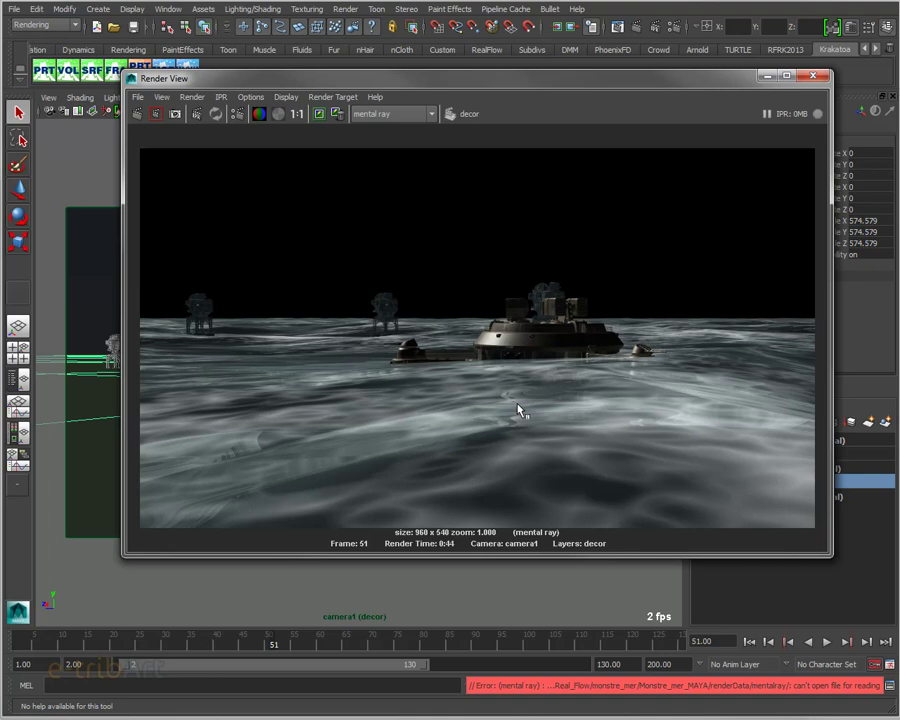
{"action": "left_click_drag", "start_coordinate": [543, 88], "coordinate": [487, 65]}
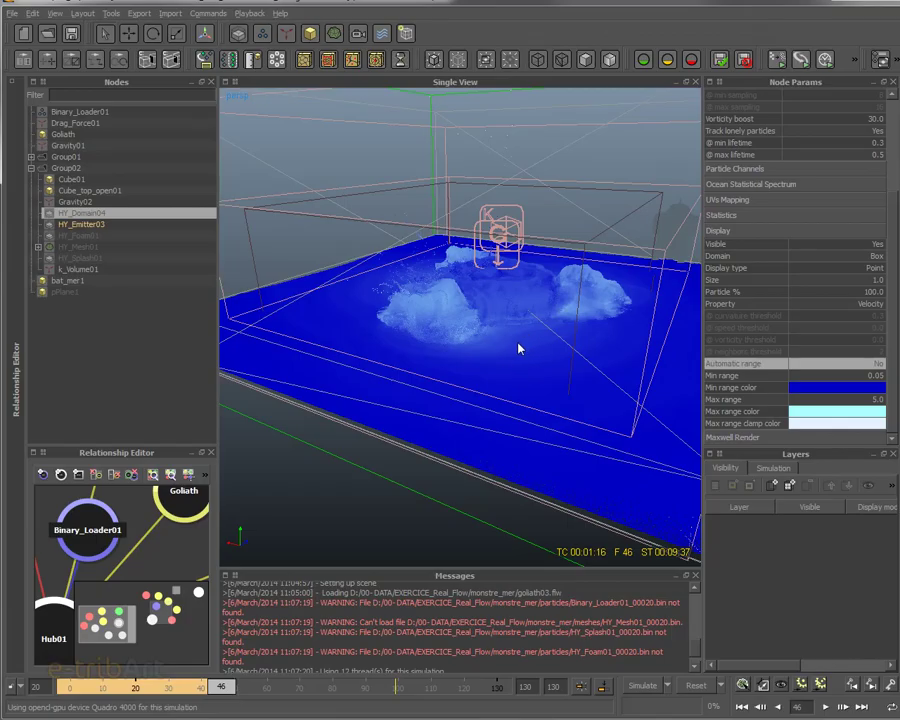
{"action": "mouse_move", "coordinate": [518, 348]}
{"action": "left_mouse_down", "text": "alt"}
{"action": "mouse_move", "coordinate": [498, 360]}
{"action": "mouse_move", "coordinate": [520, 332]}
{"action": "mouse_move", "coordinate": [508, 327]}
{"action": "left_mouse_up", "text": "alt"}
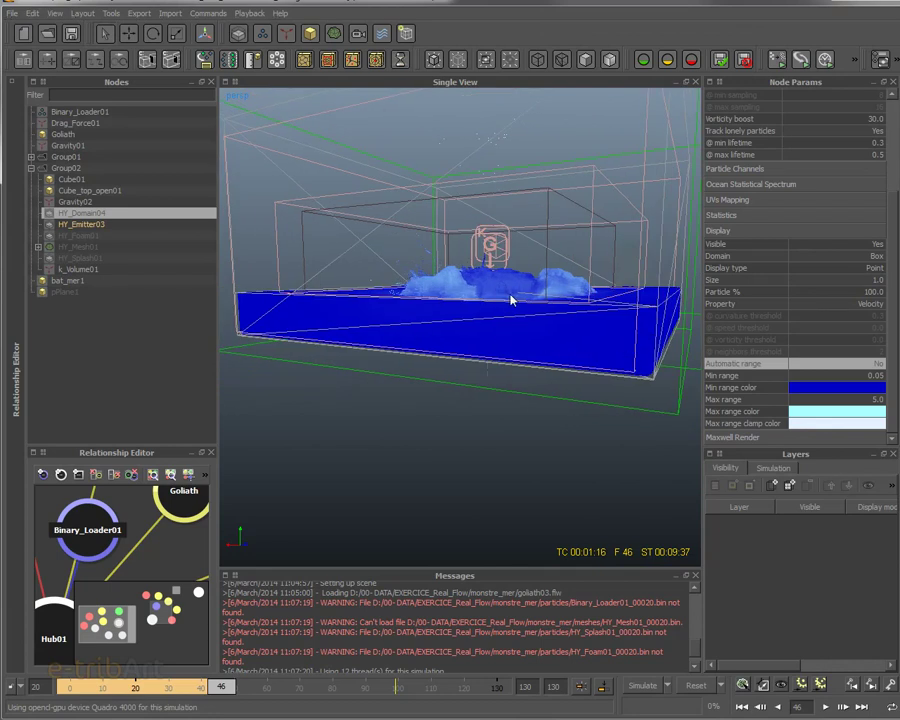
{"action": "mouse_move", "coordinate": [508, 300]}
{"action": "left_mouse_down", "text": "alt"}
{"action": "mouse_move", "coordinate": [464, 316]}
{"action": "mouse_move", "coordinate": [510, 305]}
{"action": "mouse_move", "coordinate": [527, 319]}
{"action": "mouse_move", "coordinate": [554, 311]}
{"action": "mouse_move", "coordinate": [540, 339]}
{"action": "mouse_move", "coordinate": [490, 356]}
{"action": "mouse_move", "coordinate": [489, 340]}
{"action": "mouse_move", "coordinate": [496, 362]}
{"action": "mouse_move", "coordinate": [474, 346]}
{"action": "mouse_move", "coordinate": [442, 279]}
{"action": "left_mouse_up", "text": "alt"}
{"action": "scroll", "coordinate": [489, 340], "scroll_direction": "up", "scroll_amount": 2}
{"action": "scroll", "coordinate": [432, 317], "scroll_direction": "up", "scroll_amount": 3}
{"action": "scroll", "coordinate": [496, 362], "scroll_direction": "up", "scroll_amount": 2}
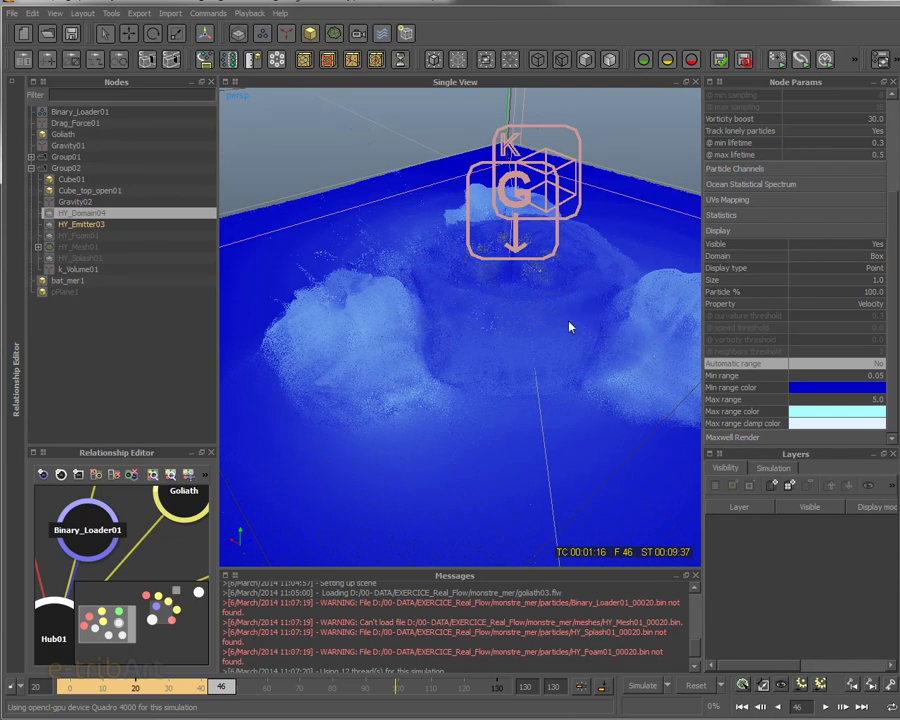
{"action": "mouse_move", "coordinate": [551, 330]}
{"action": "left_mouse_down", "text": "alt"}
{"action": "mouse_move", "coordinate": [616, 284]}
{"action": "mouse_move", "coordinate": [532, 299]}
{"action": "mouse_move", "coordinate": [506, 336]}
{"action": "mouse_move", "coordinate": [584, 301]}
{"action": "mouse_move", "coordinate": [579, 294]}
{"action": "left_mouse_up", "text": "alt"}
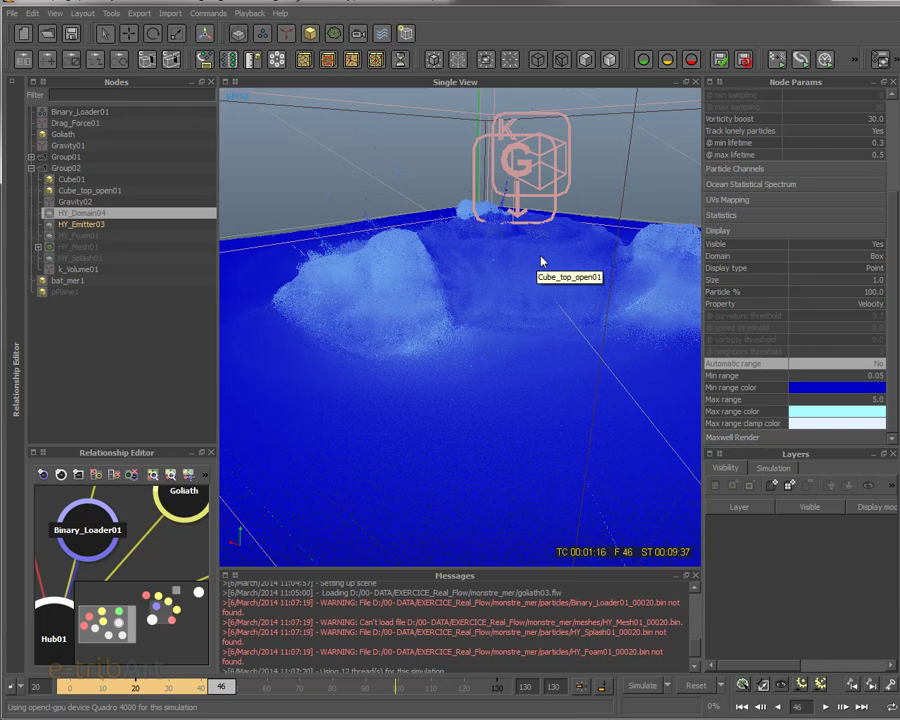
{"action": "mouse_move", "coordinate": [540, 261]}
{"action": "left_mouse_down", "text": "alt"}
{"action": "mouse_move", "coordinate": [534, 241]}
{"action": "mouse_move", "coordinate": [516, 297]}
{"action": "mouse_move", "coordinate": [440, 315]}
{"action": "mouse_move", "coordinate": [528, 282]}
{"action": "left_mouse_up", "text": "alt"}
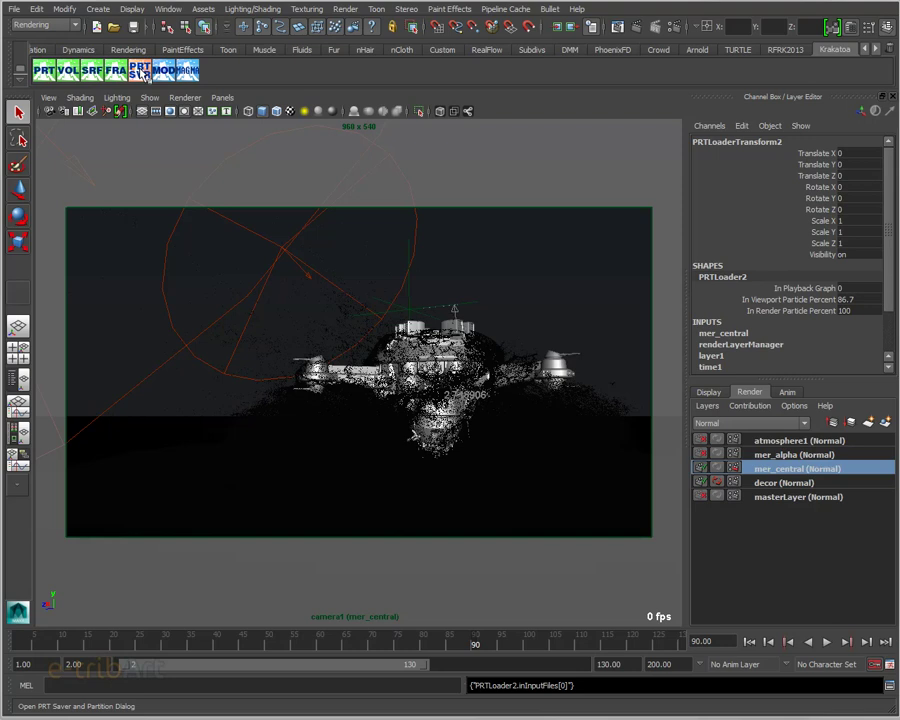
{"action": "left_click", "coordinate": [142, 72]}
{"action": "mouse_move", "coordinate": [519, 45]}
{"action": "left_mouse_down"}
{"action": "mouse_move", "coordinate": [450, 80]}
{"action": "mouse_move", "coordinate": [441, 70]}
{"action": "left_mouse_up"}
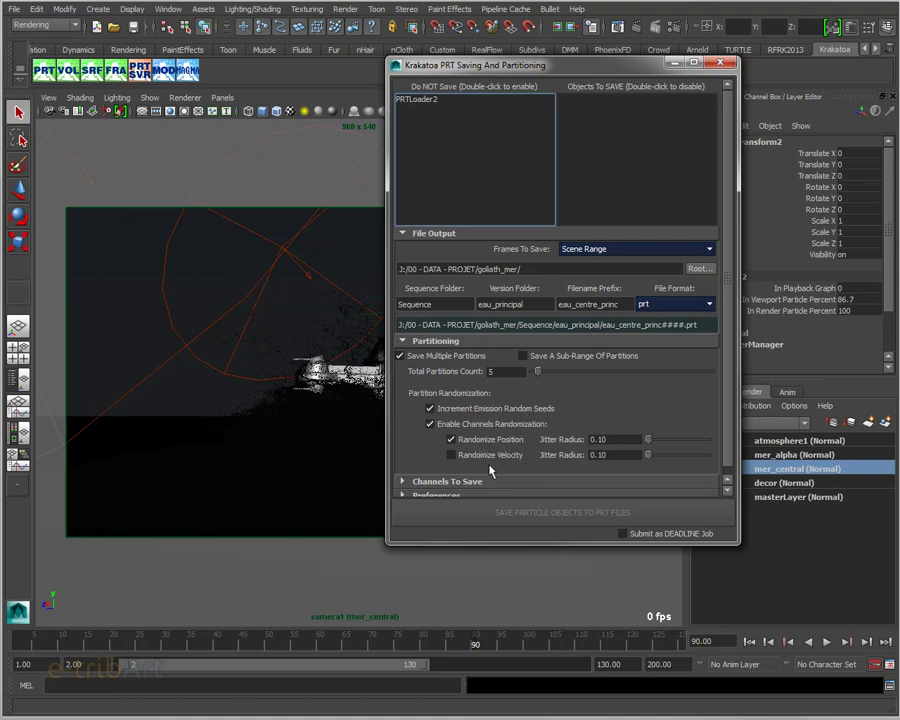
{"action": "left_click", "coordinate": [503, 372]}
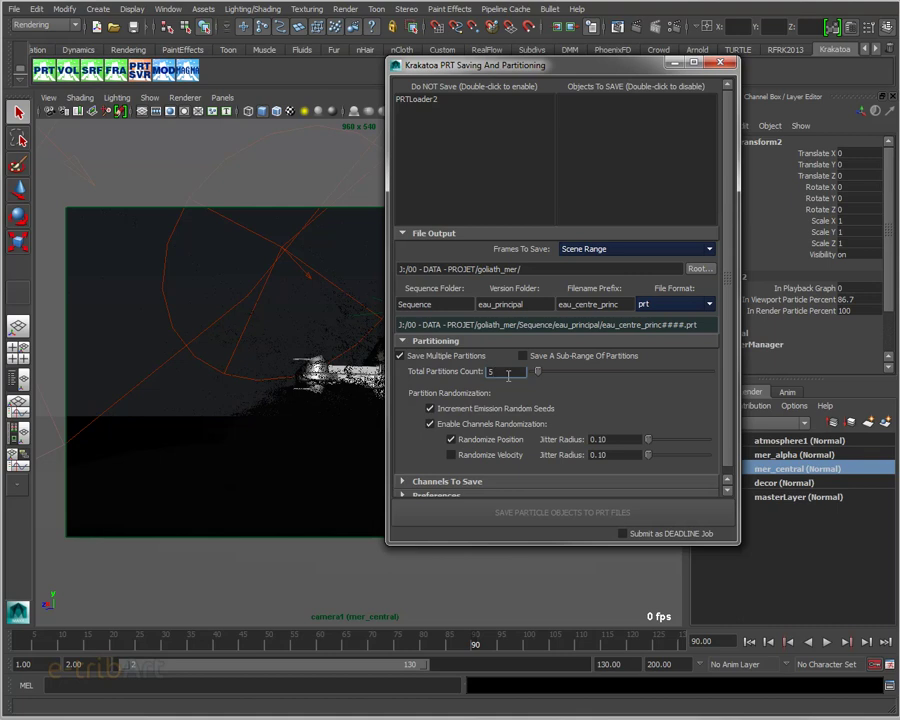
{"action": "left_click", "coordinate": [719, 66]}
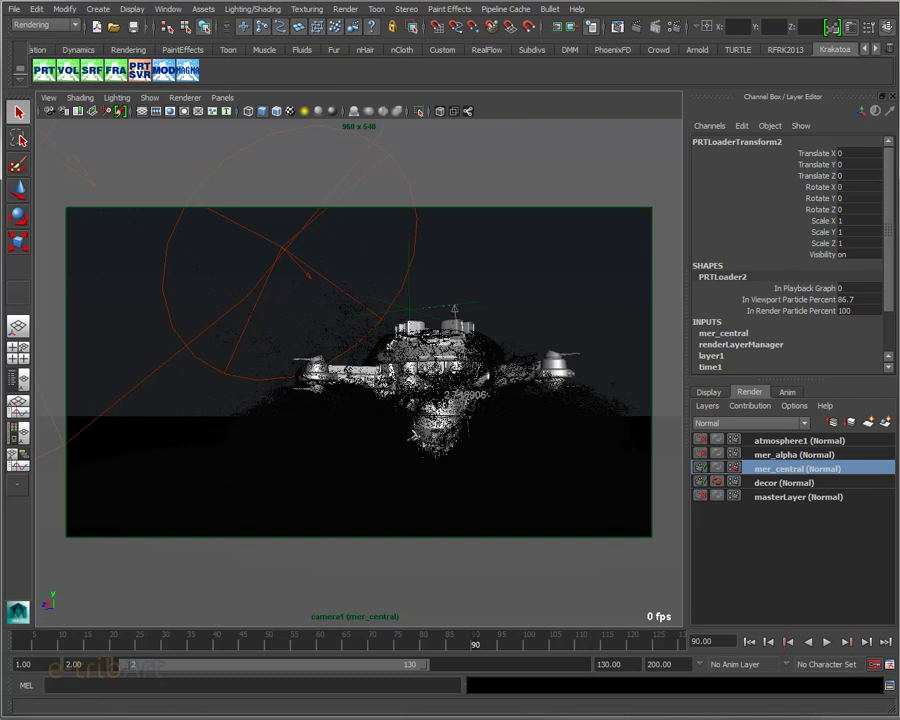
- Widen PRTLoader2's Attribute Editor to read the three PRT file paths, then move it off the viewport
{"action": "key", "text": "ctrl+a"}
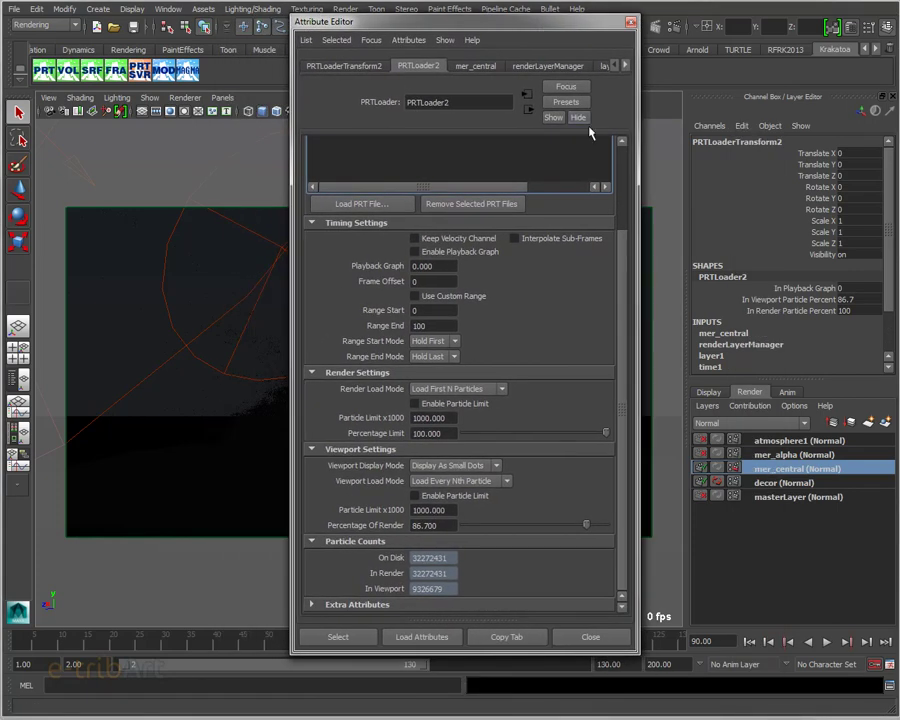
{"action": "left_click_drag", "start_coordinate": [618, 260], "coordinate": [618, 180]}
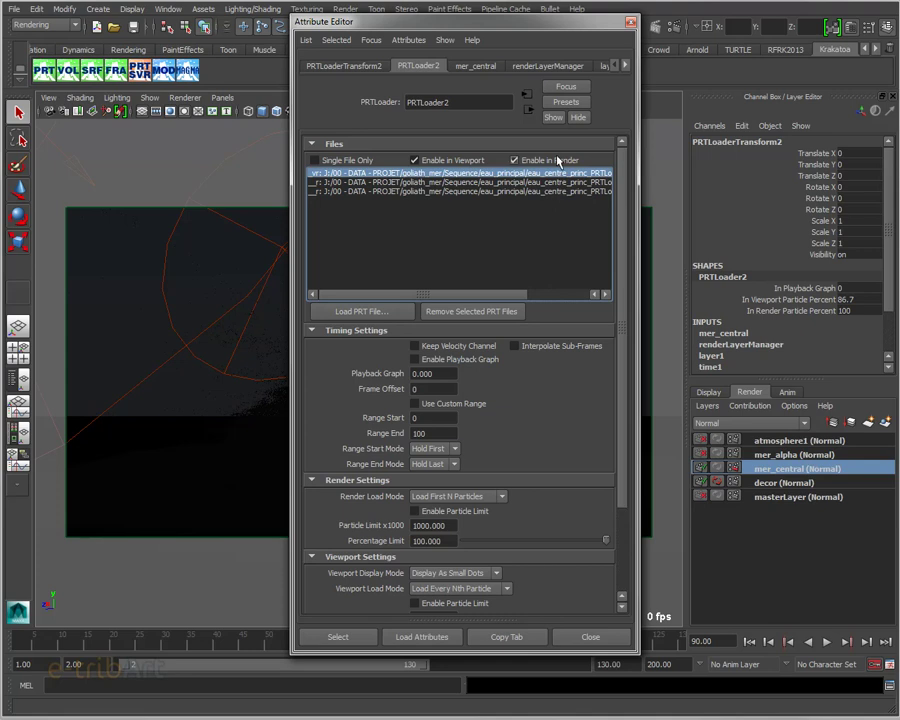
{"action": "left_click_drag", "start_coordinate": [636, 268], "coordinate": [822, 268]}
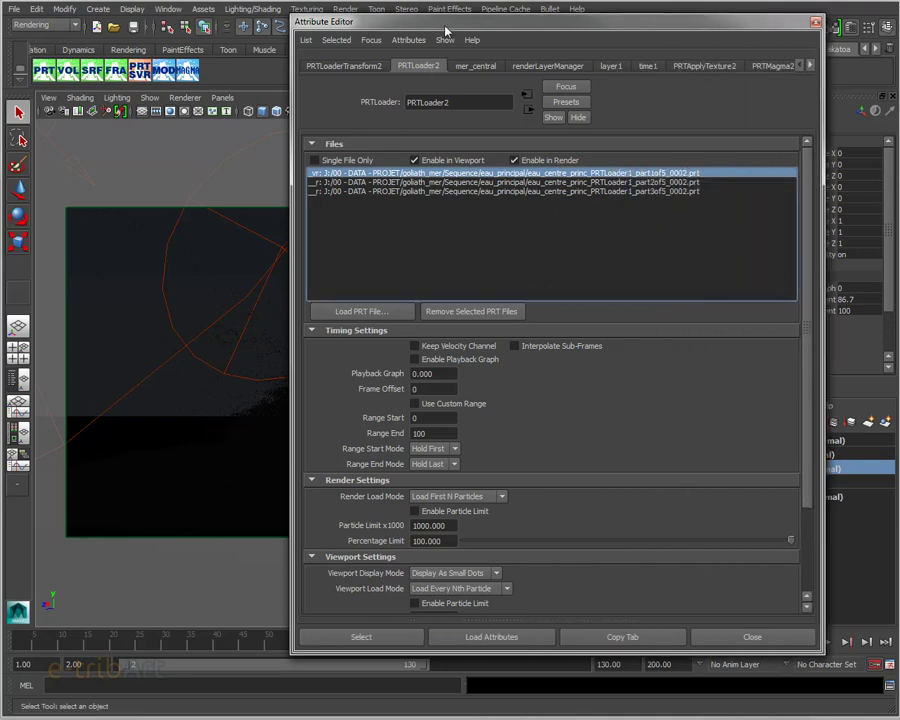
{"action": "left_click_drag", "start_coordinate": [315, 22], "coordinate": [340, 15]}
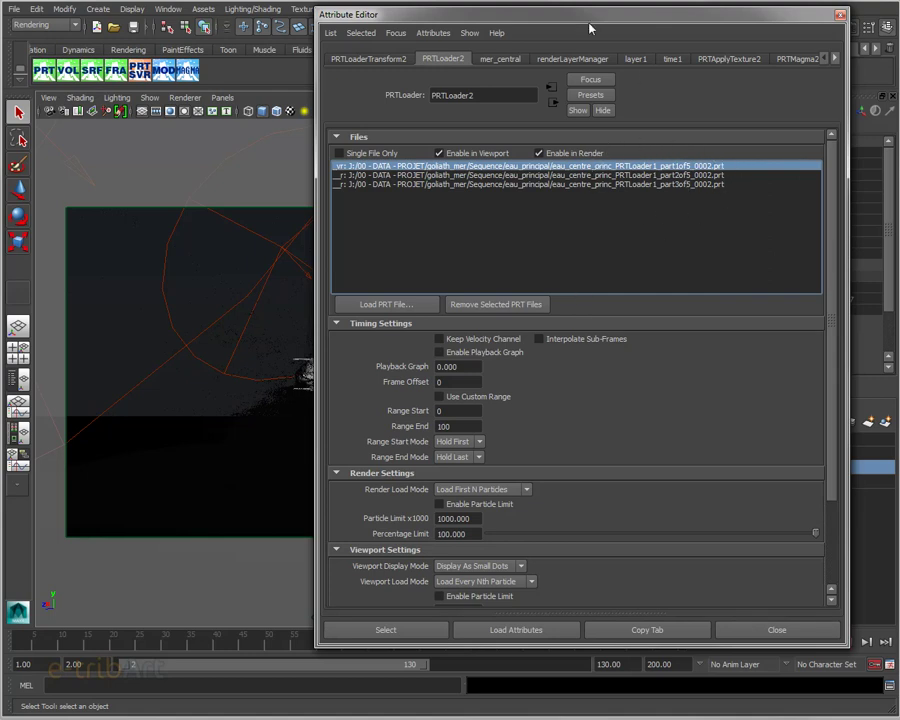
{"action": "left_click_drag", "start_coordinate": [577, 20], "coordinate": [899, 30]}
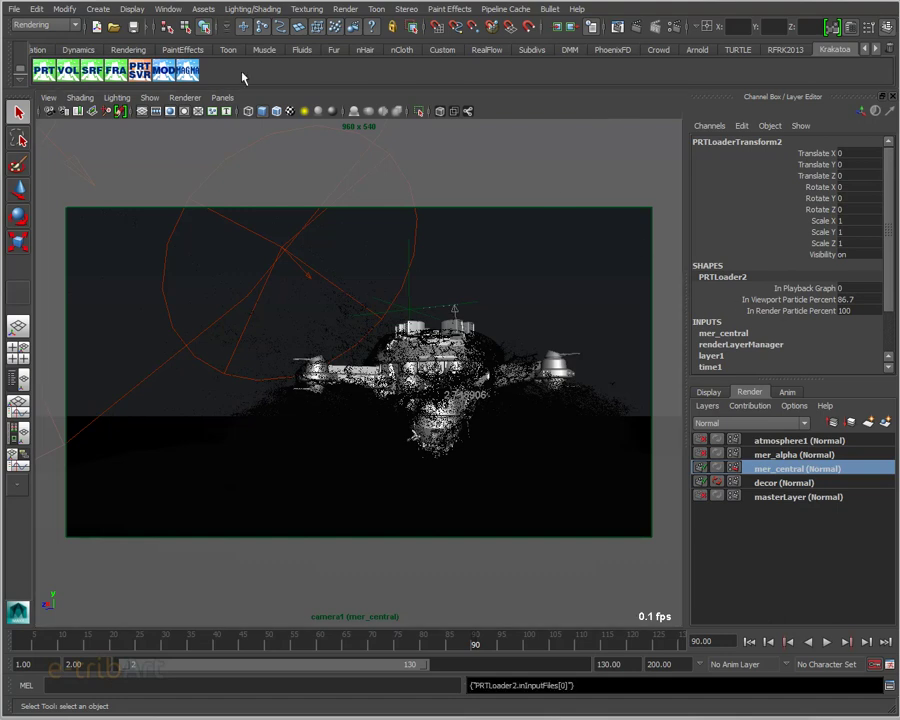
- Open PRTLoader2's Krakatoa modifier stack, move it aside, and select PRTApplyTexture2
{"action": "left_click", "coordinate": [162, 74]}
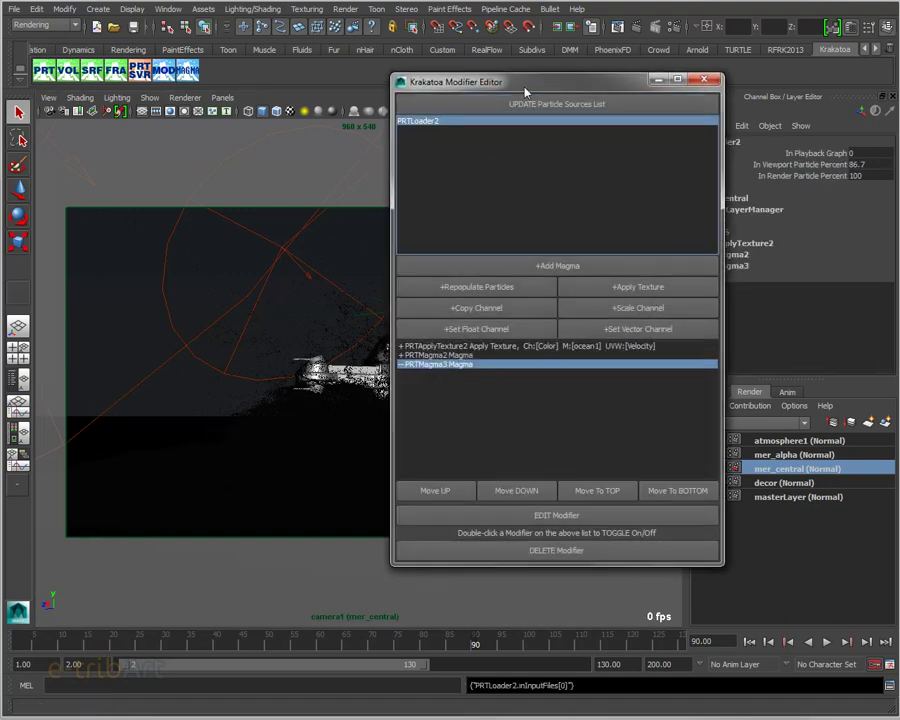
{"action": "left_click_drag", "start_coordinate": [536, 93], "coordinate": [614, 64]}
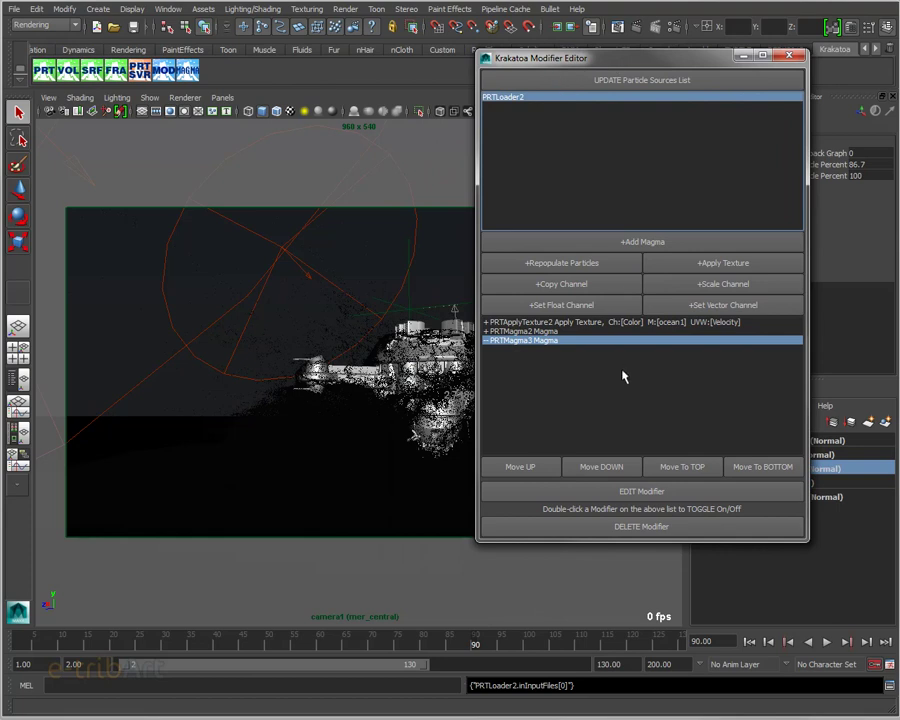
{"action": "key", "text": "Up"}
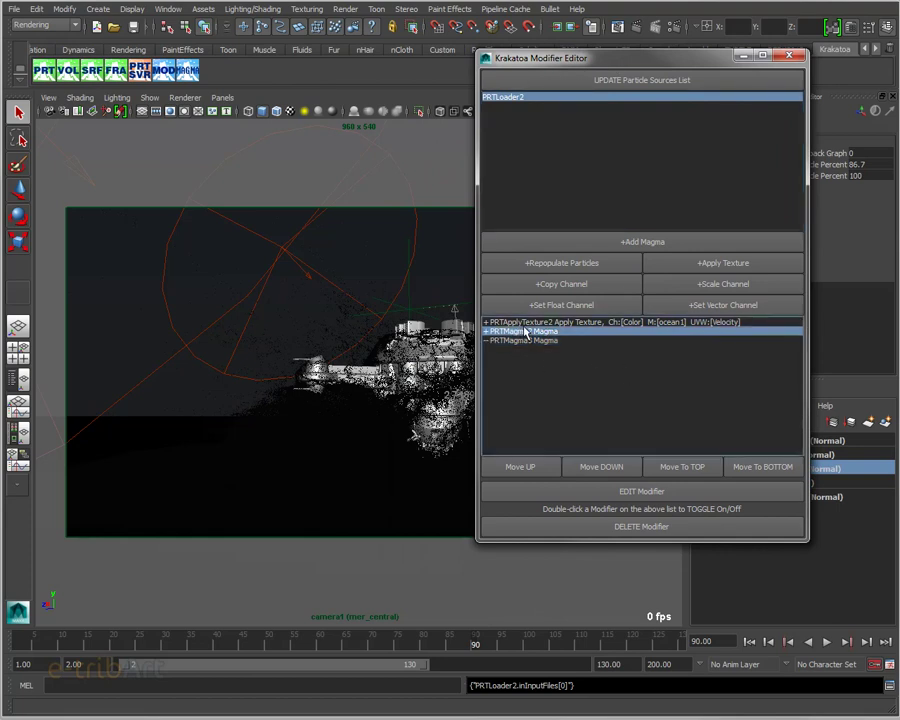
{"action": "key", "text": "Up"}
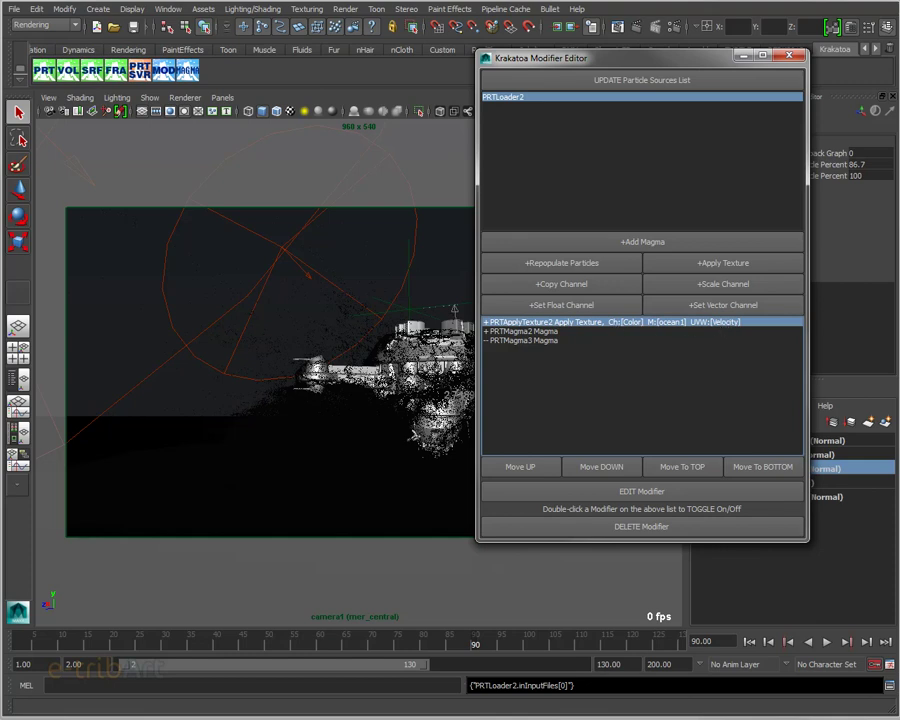
- Place PRTApplyTexture2's settings beside the modifier stack and jump to its ocean1 texture
{"action": "key", "text": "ctrl+a"}
{"action": "left_click_drag", "start_coordinate": [460, 56], "coordinate": [141, 39]}
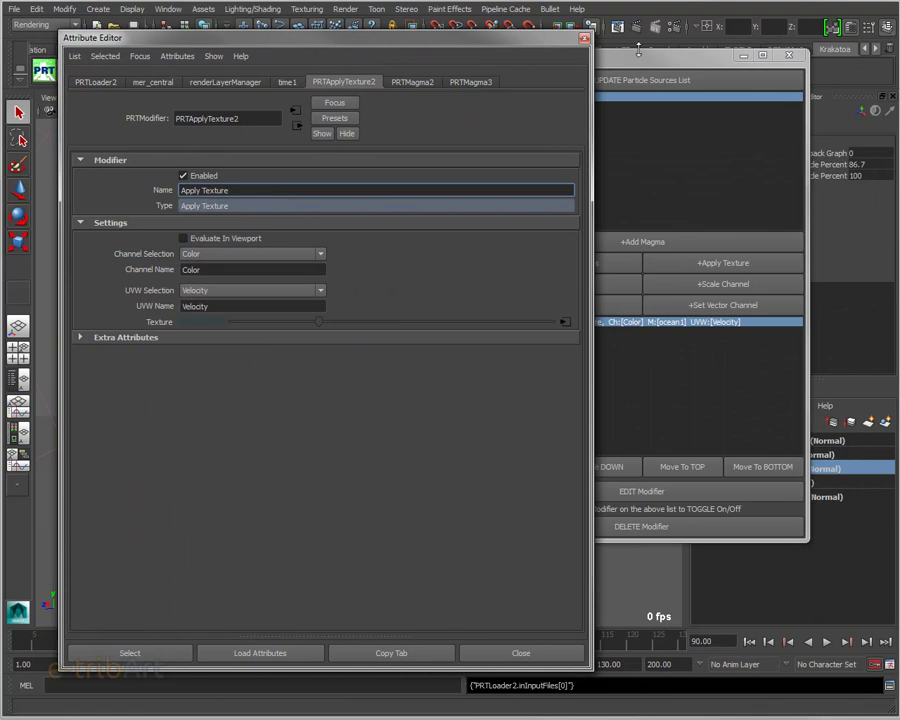
{"action": "left_click_drag", "start_coordinate": [636, 50], "coordinate": [708, 36]}
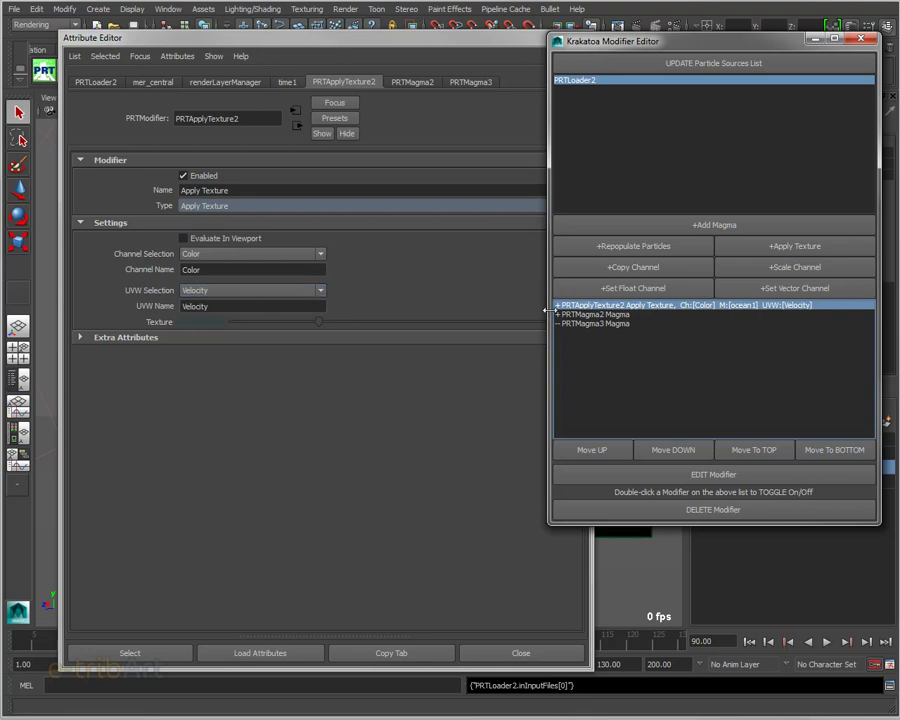
{"action": "left_click_drag", "start_coordinate": [592, 546], "coordinate": [472, 536]}
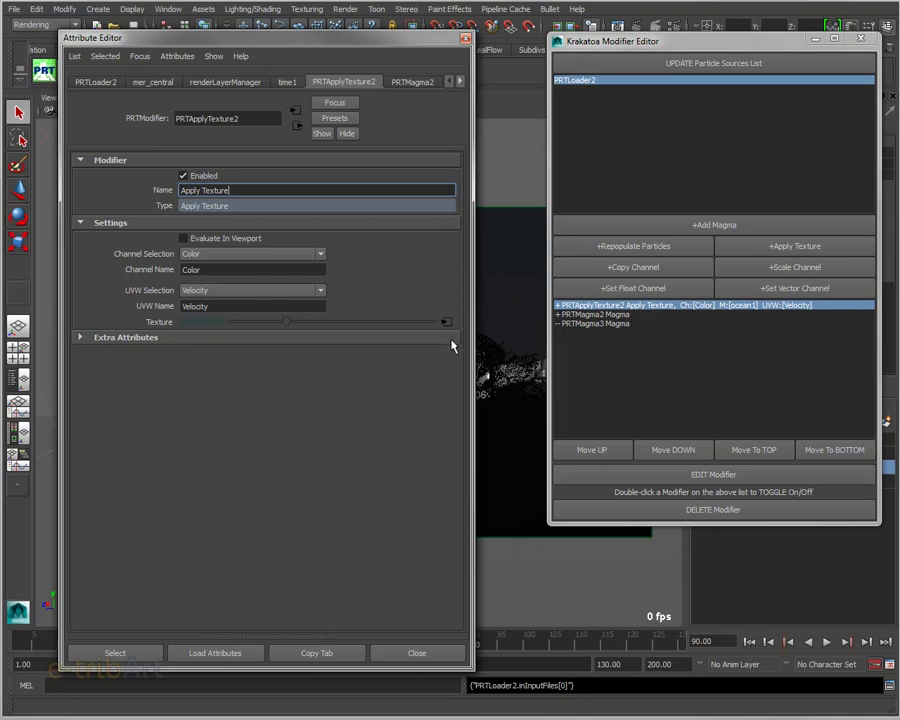
{"action": "left_click", "coordinate": [446, 322]}
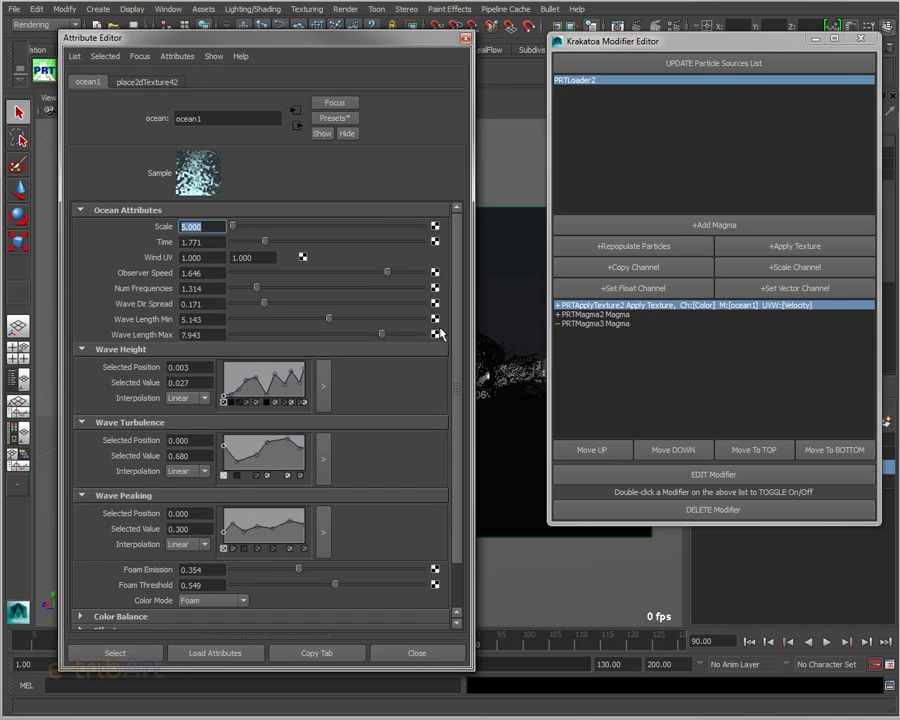
- Scroll through the ocean1 attributes, then return to PRTApplyTexture2's Color and Velocity settings
{"action": "scroll", "coordinate": [458, 350], "scroll_direction": "down", "scroll_amount": 1}
{"action": "scroll", "coordinate": [456, 360], "scroll_direction": "up", "scroll_amount": 1}
{"action": "scroll", "coordinate": [450, 430], "scroll_direction": "down", "scroll_amount": 2}
{"action": "scroll", "coordinate": [450, 430], "scroll_direction": "up", "scroll_amount": 2}
{"action": "left_click", "coordinate": [296, 130]}
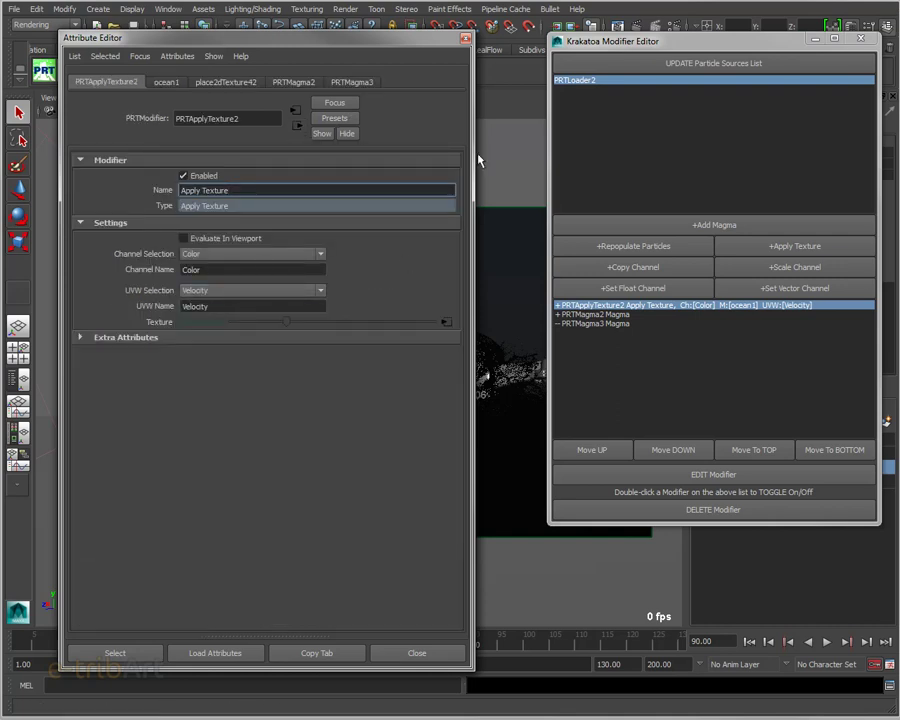
- Close the Attribute Editor, edit PRTMagma2, and zoom out its Magma graph to show all nodes
{"action": "left_click", "coordinate": [465, 38]}
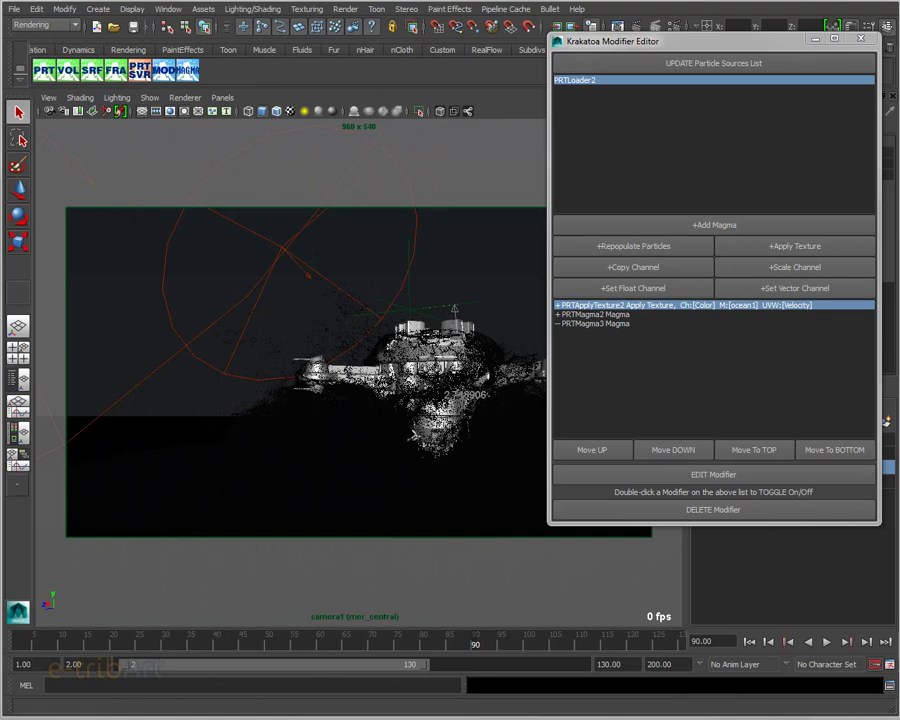
{"action": "left_click", "coordinate": [588, 316]}
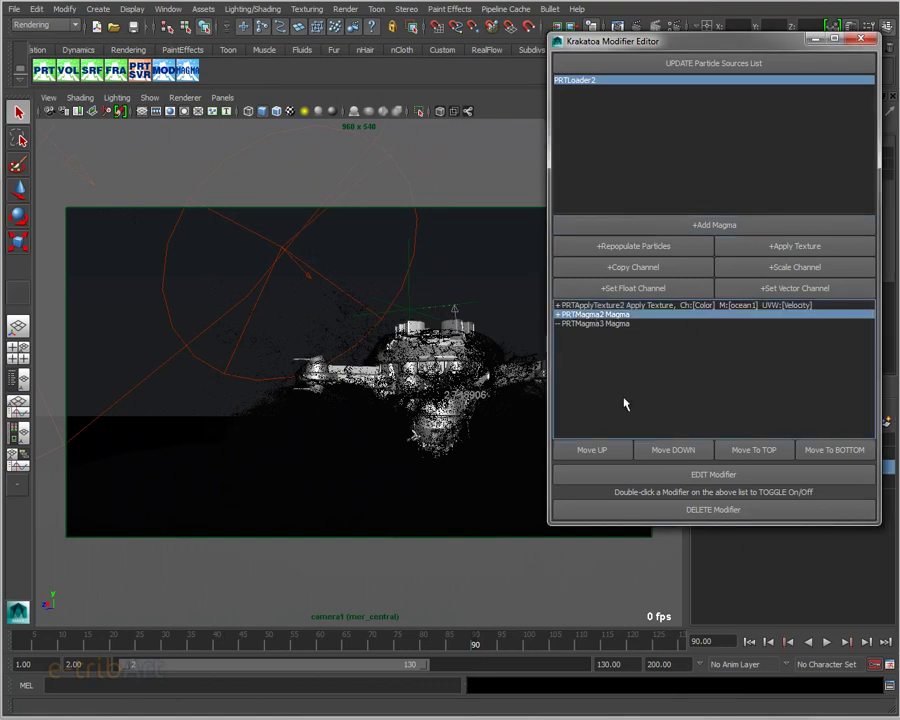
{"action": "left_click", "coordinate": [675, 477]}
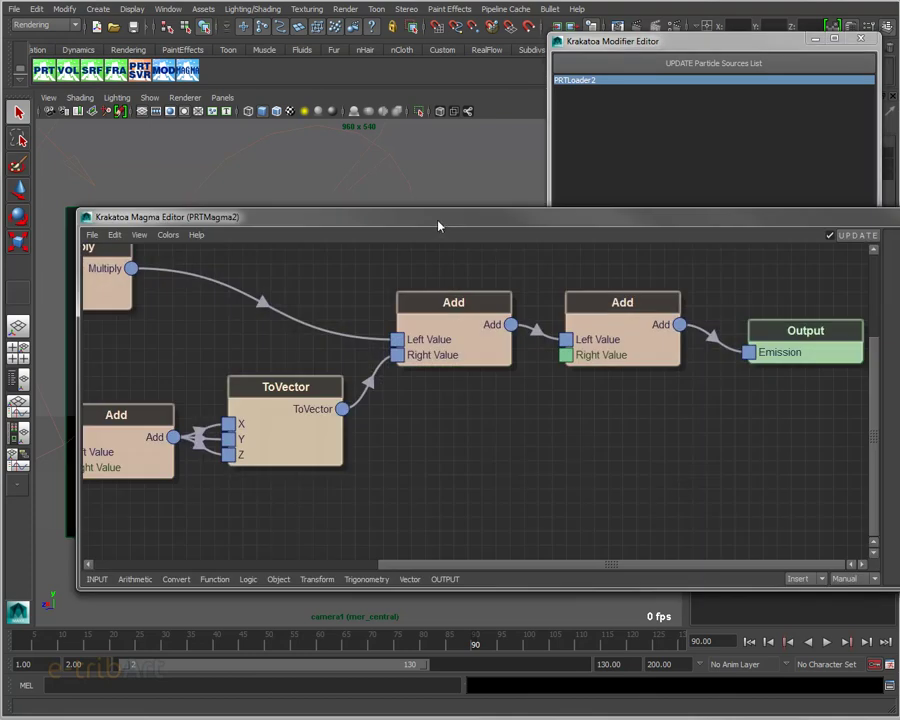
{"action": "left_click_drag", "start_coordinate": [438, 226], "coordinate": [408, 89]}
{"action": "scroll", "coordinate": [410, 305], "scroll_direction": "down", "scroll_amount": 2}
{"action": "scroll", "coordinate": [410, 310], "scroll_direction": "down", "scroll_amount": 2}
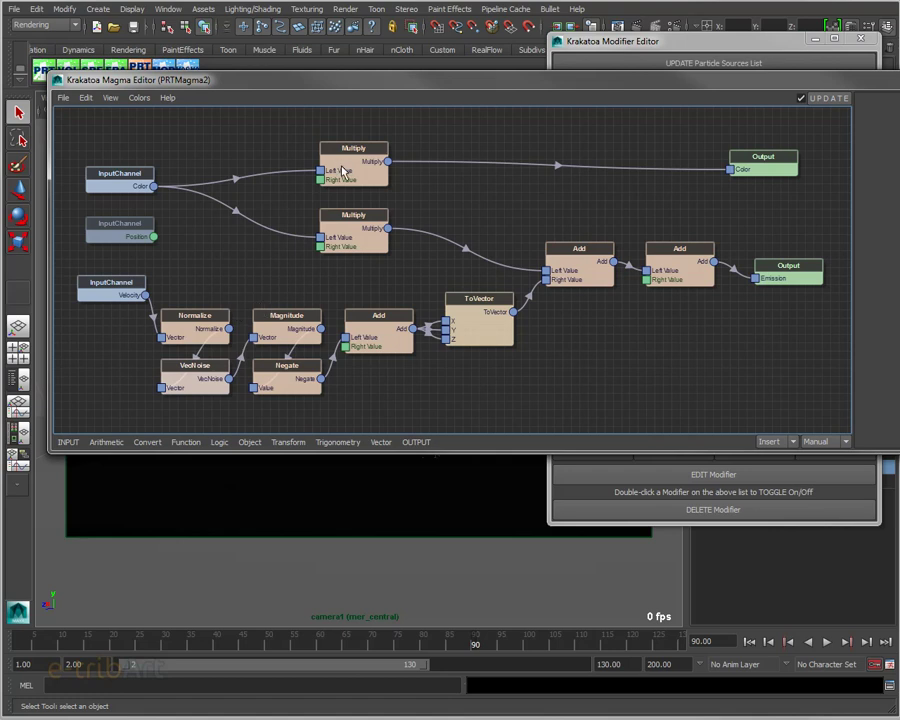
- Line up the Color, Position and Velocity InputChannel nodes and delete the unused Position node
{"action": "left_click_drag", "start_coordinate": [145, 186], "coordinate": [137, 188]}
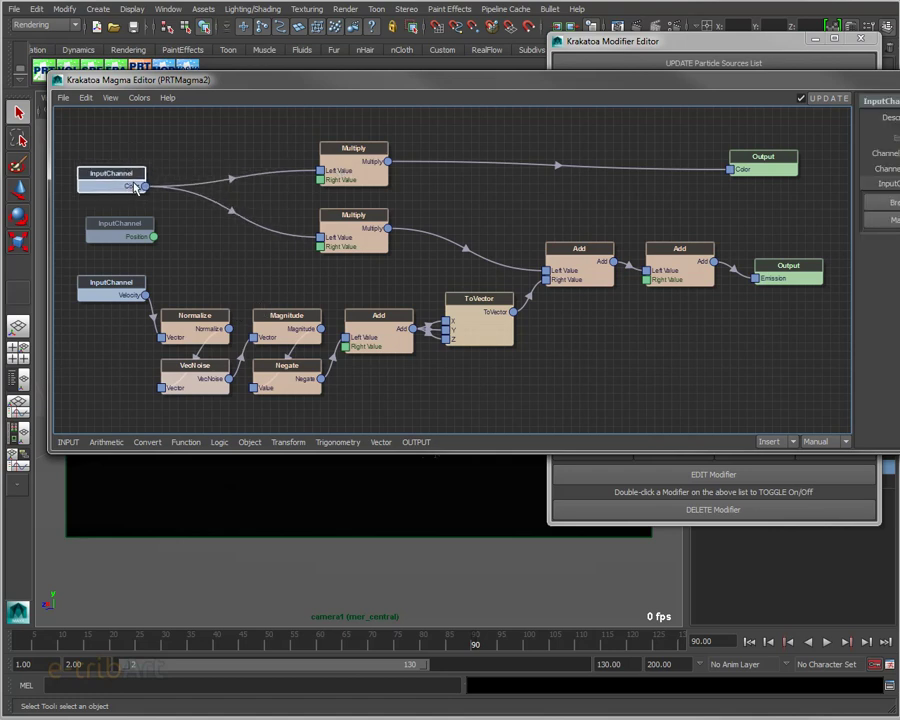
{"action": "left_click_drag", "start_coordinate": [127, 237], "coordinate": [120, 238]}
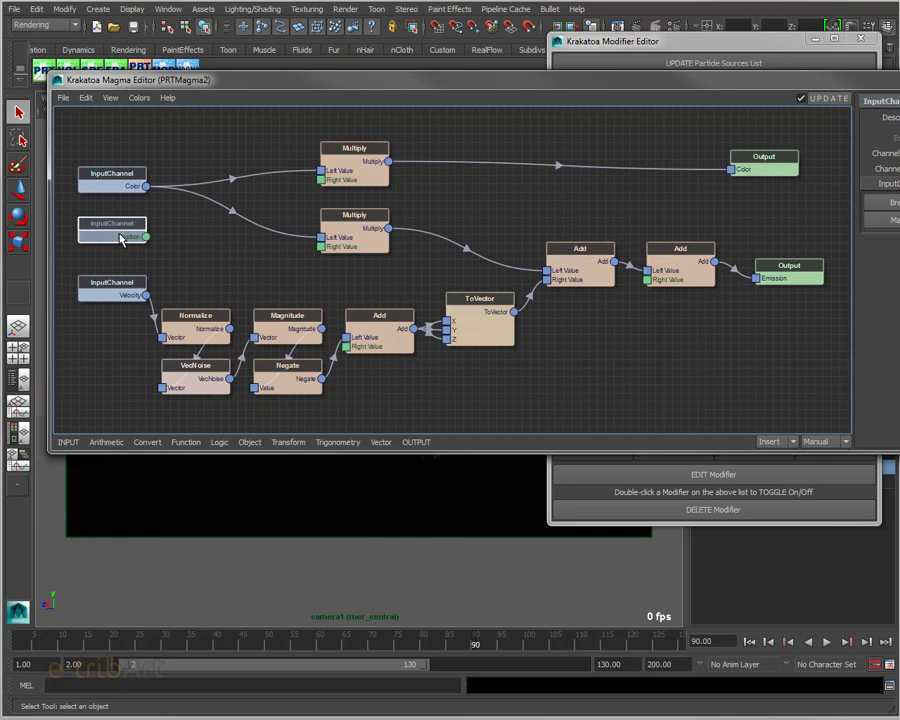
{"action": "left_click_drag", "start_coordinate": [115, 292], "coordinate": [110, 293]}
{"action": "left_click", "coordinate": [137, 232]}
{"action": "key", "text": "Delete"}
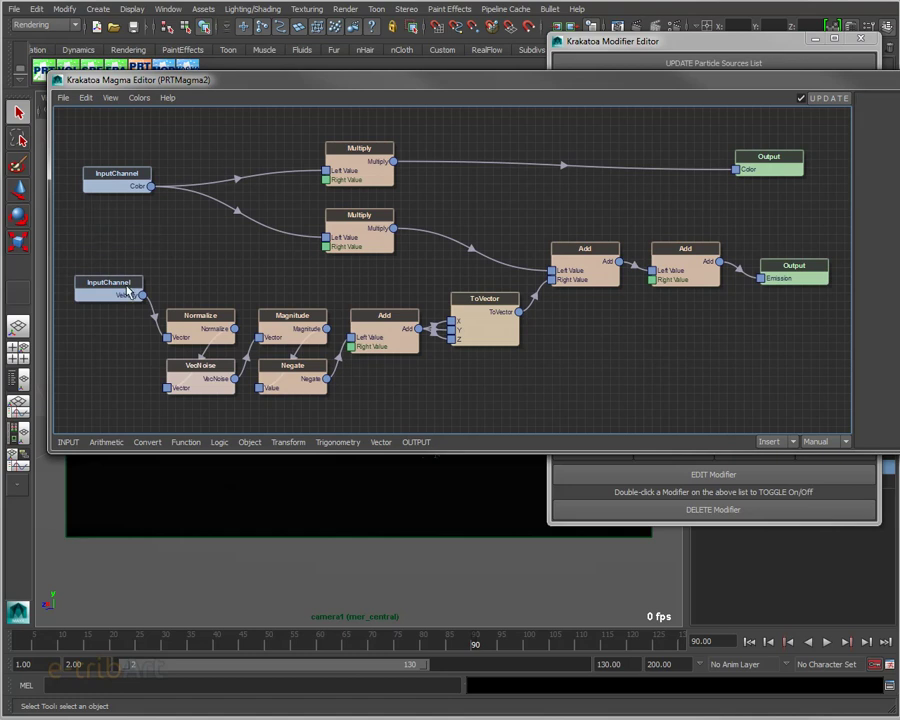
{"action": "left_click", "coordinate": [122, 284]}
{"action": "left_click", "coordinate": [123, 190]}
- Align the Emission output and Normalize node, then show the VecNoise node's settings
{"action": "left_click", "coordinate": [766, 171]}
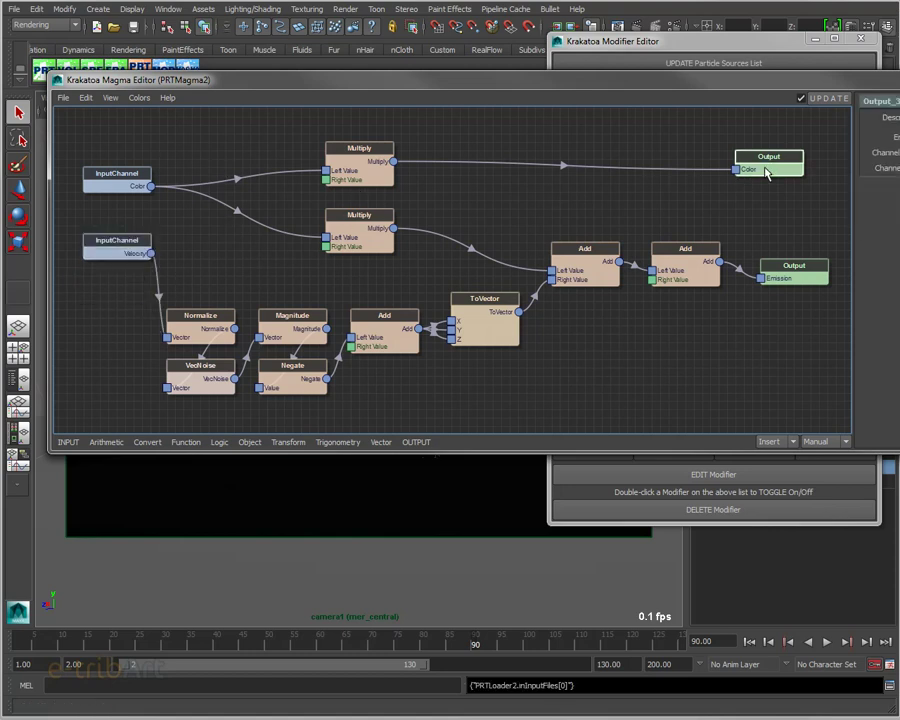
{"action": "left_click_drag", "start_coordinate": [792, 280], "coordinate": [789, 263]}
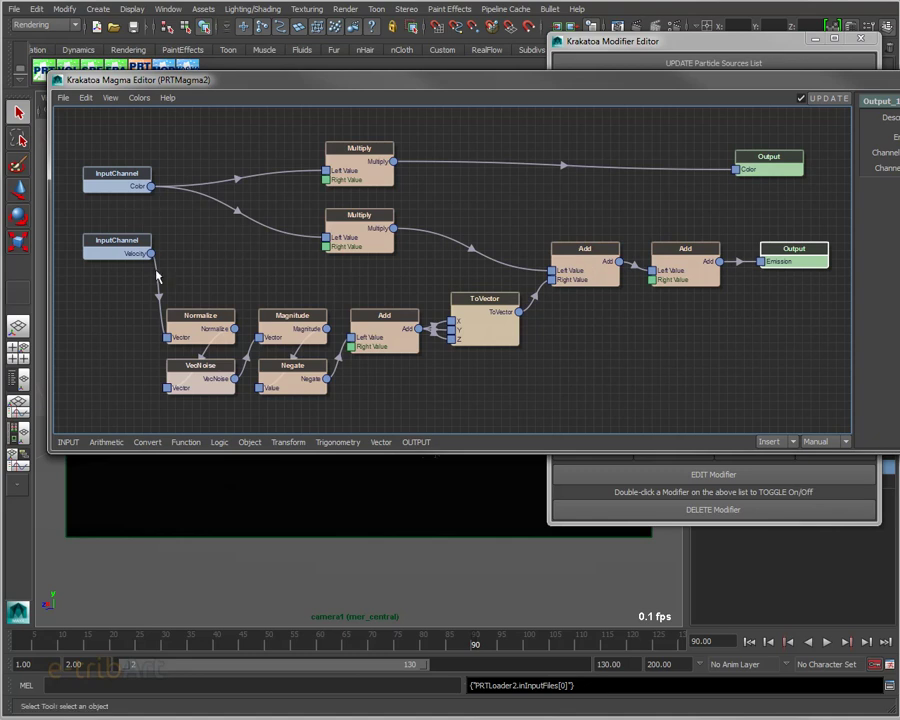
{"action": "left_click_drag", "start_coordinate": [205, 340], "coordinate": [205, 323]}
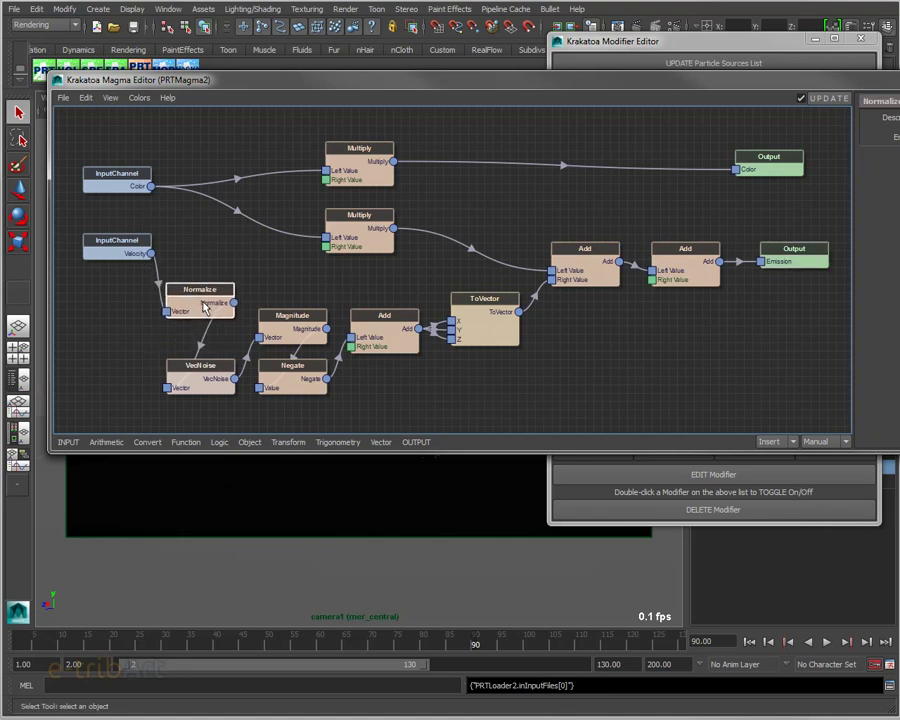
{"action": "left_click", "coordinate": [207, 385]}
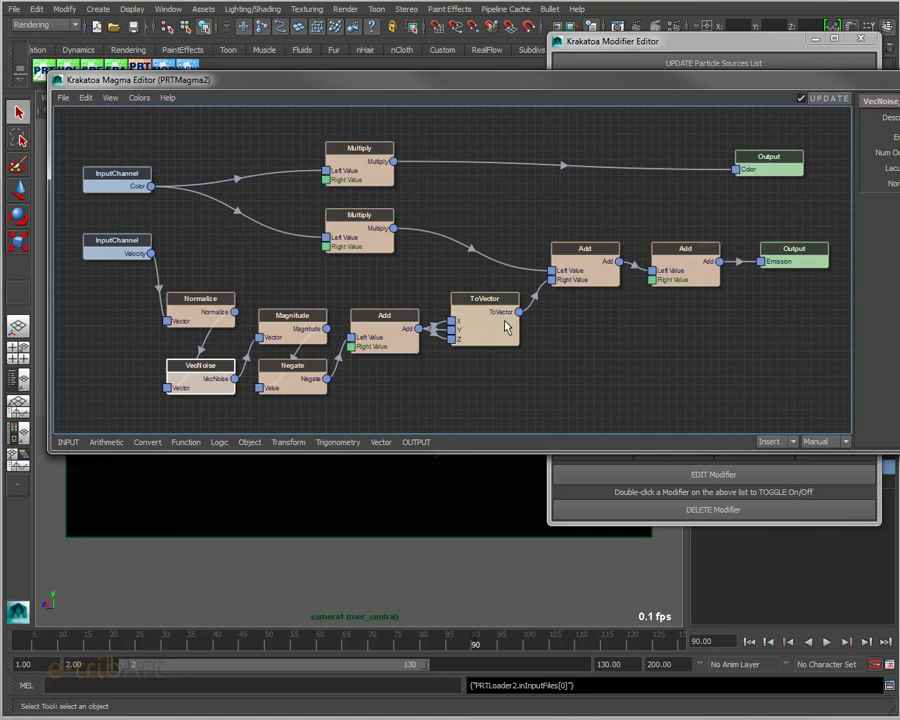
- Move the Magma graph window down and right, then select PRTMagma3 in the stack
{"action": "mouse_move", "coordinate": [636, 83]}
{"action": "left_mouse_down"}
{"action": "mouse_move", "coordinate": [642, 225]}
{"action": "mouse_move", "coordinate": [634, 154]}
{"action": "left_mouse_up"}
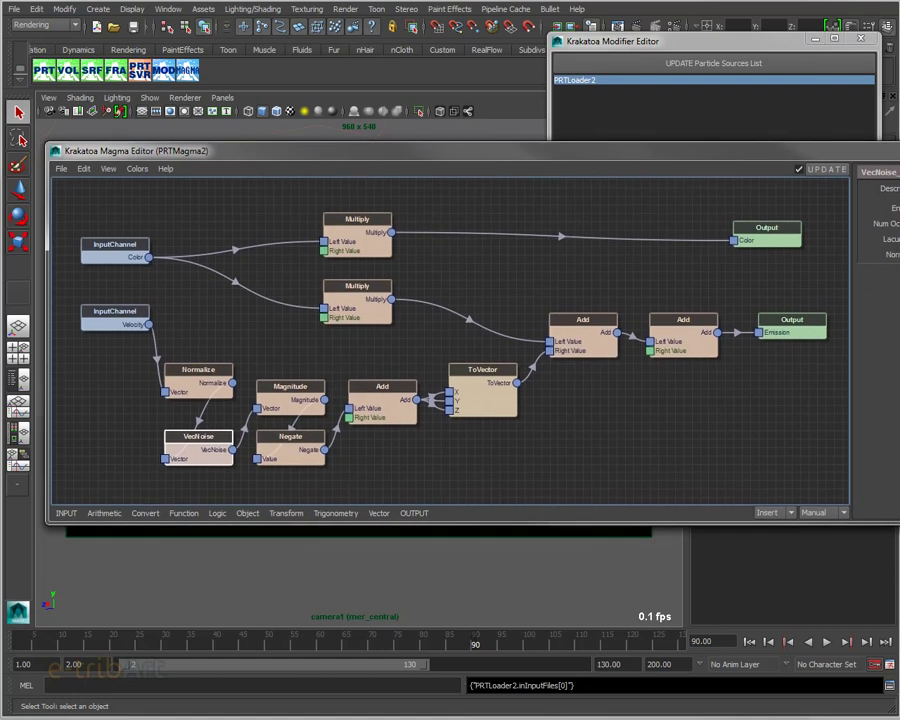
{"action": "left_click_drag", "start_coordinate": [853, 340], "coordinate": [612, 340]}
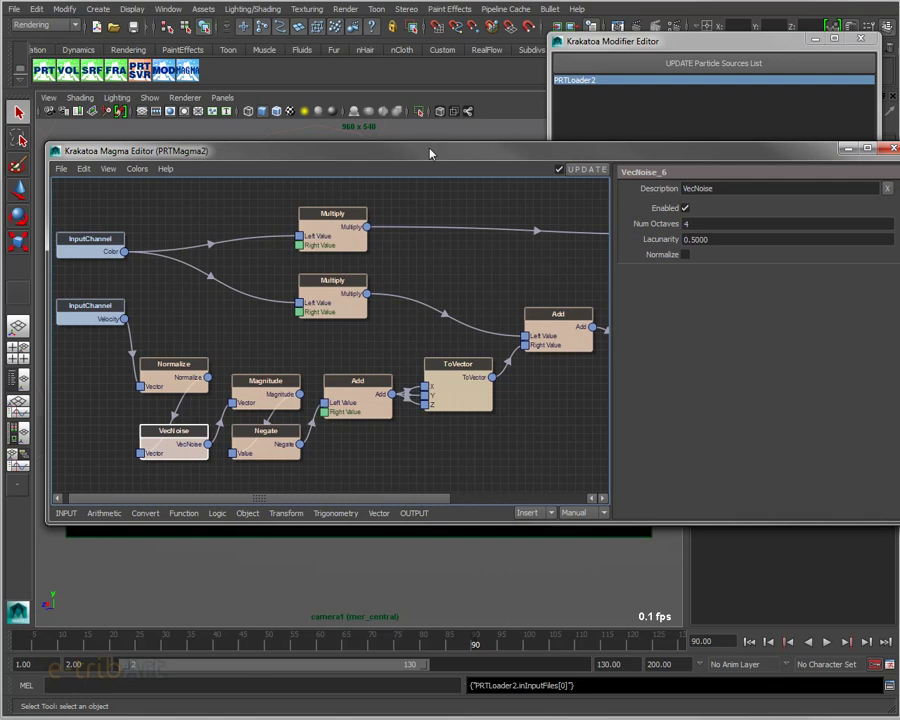
{"action": "left_click_drag", "start_coordinate": [430, 153], "coordinate": [473, 393]}
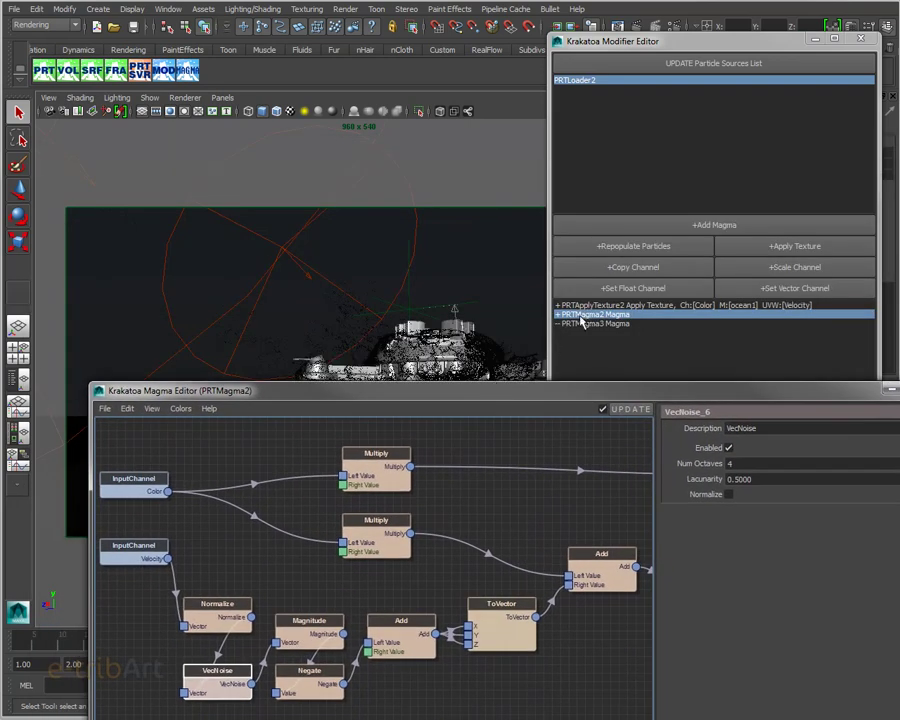
{"action": "left_click", "coordinate": [561, 324]}
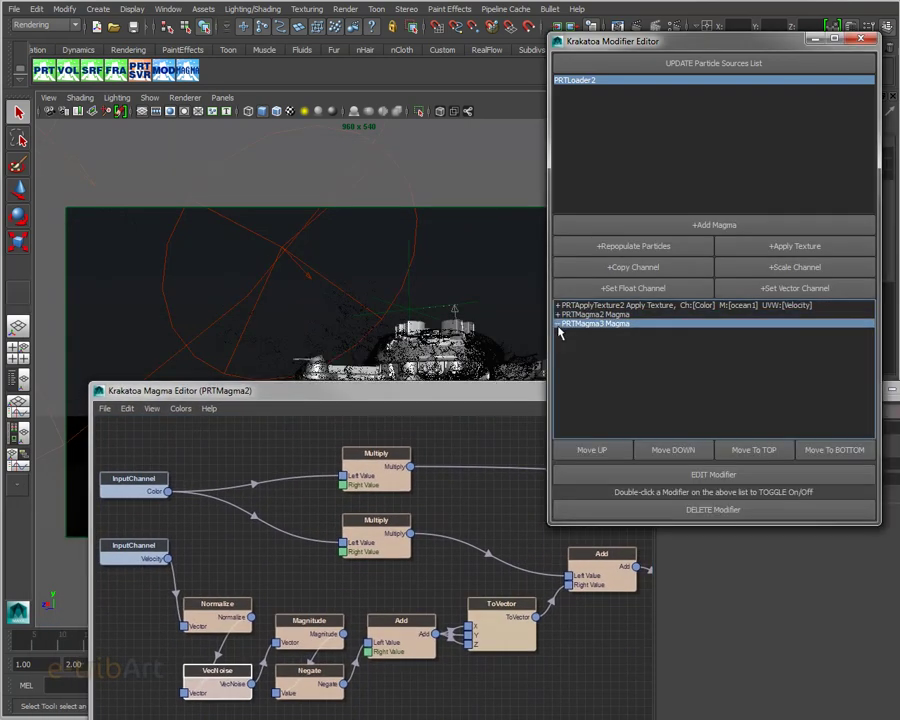
- Open the PRTMagma3 node graph, move its window up and enlarge it to see the network
{"action": "double_click", "coordinate": [560, 324]}
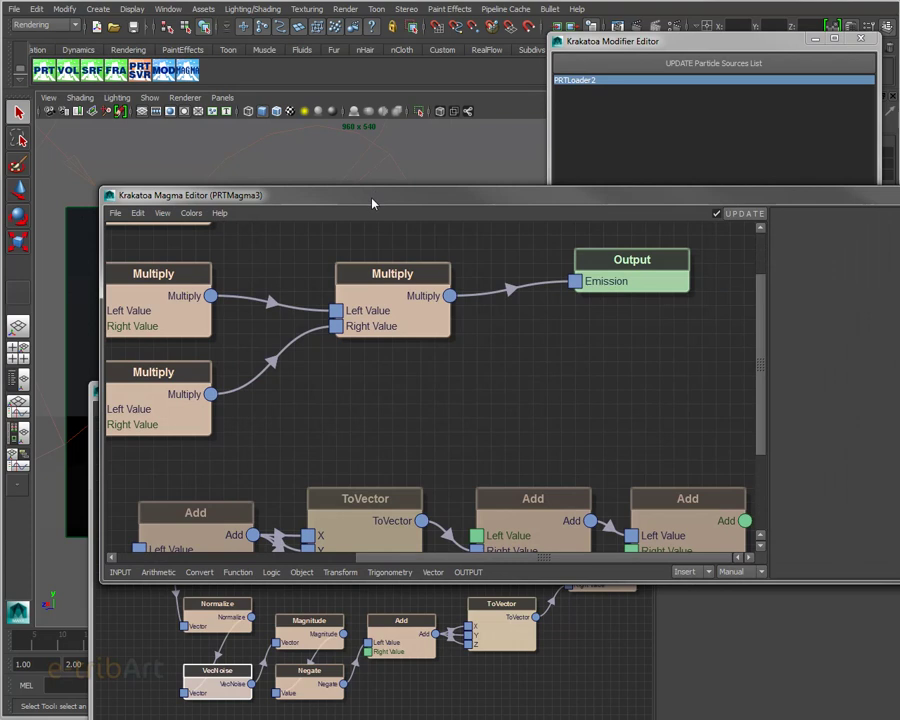
{"action": "left_click_drag", "start_coordinate": [372, 197], "coordinate": [352, 31]}
{"action": "left_click_drag", "start_coordinate": [748, 412], "coordinate": [870, 540]}
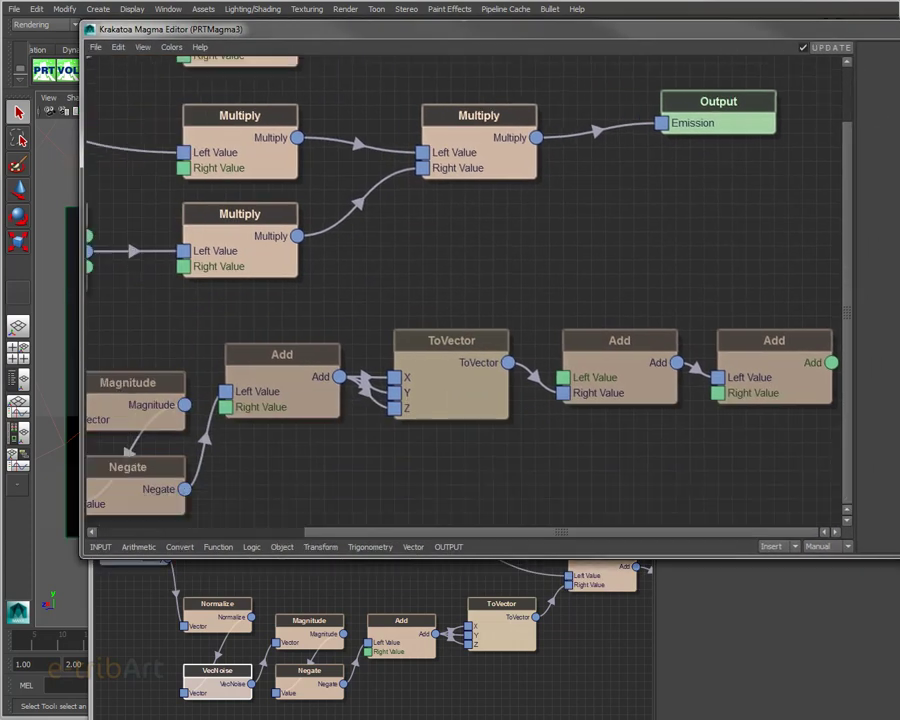
{"action": "middle_click_drag", "start_coordinate": [504, 436], "coordinate": [554, 466]}
{"action": "scroll", "coordinate": [486, 426], "scroll_direction": "down", "scroll_amount": 3}
- Nudge the ToVector, Emission output, Position InputChannel and Breakout nodes into a neater layout
{"action": "left_click_drag", "start_coordinate": [572, 363], "coordinate": [580, 356]}
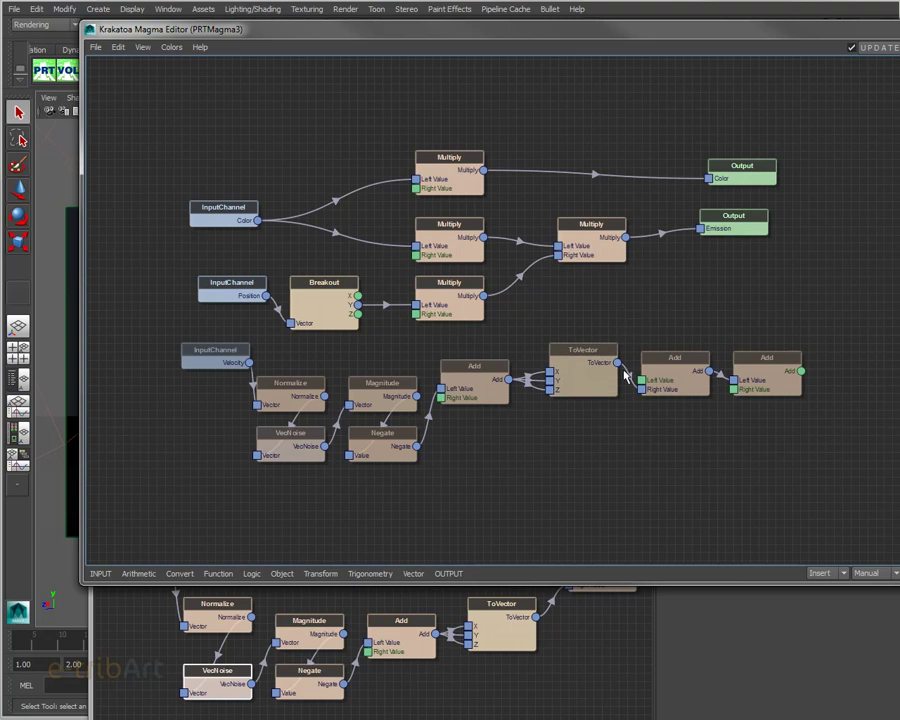
{"action": "left_click_drag", "start_coordinate": [725, 229], "coordinate": [730, 230]}
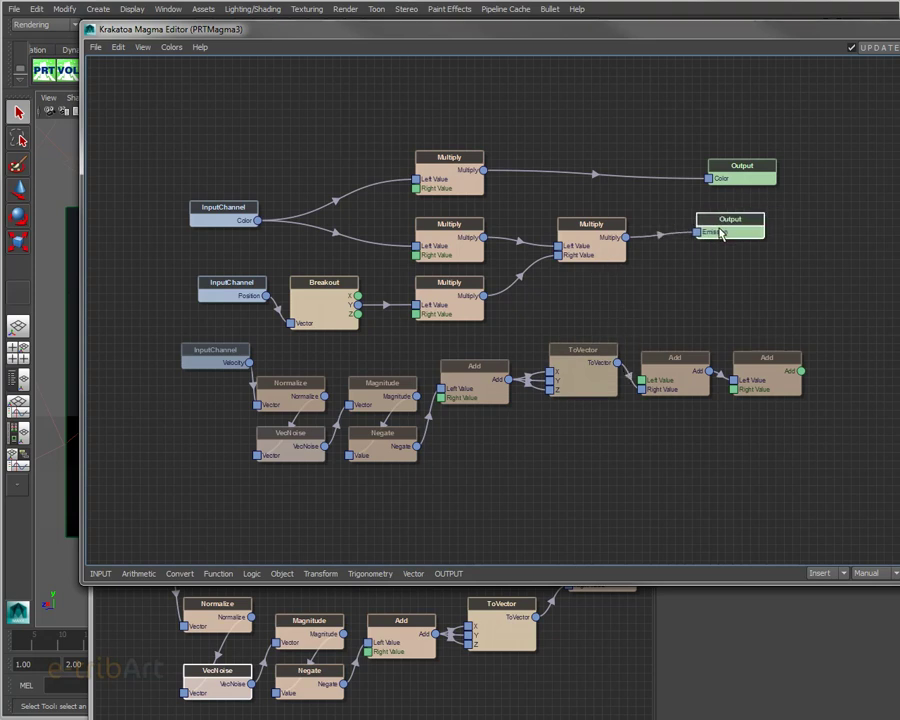
{"action": "left_click_drag", "start_coordinate": [236, 294], "coordinate": [227, 280]}
{"action": "mouse_move", "coordinate": [327, 304]}
{"action": "left_mouse_down"}
{"action": "mouse_move", "coordinate": [318, 288]}
{"action": "mouse_move", "coordinate": [318, 296]}
{"action": "left_mouse_up"}
{"action": "left_click_drag", "start_coordinate": [732, 235], "coordinate": [740, 243]}
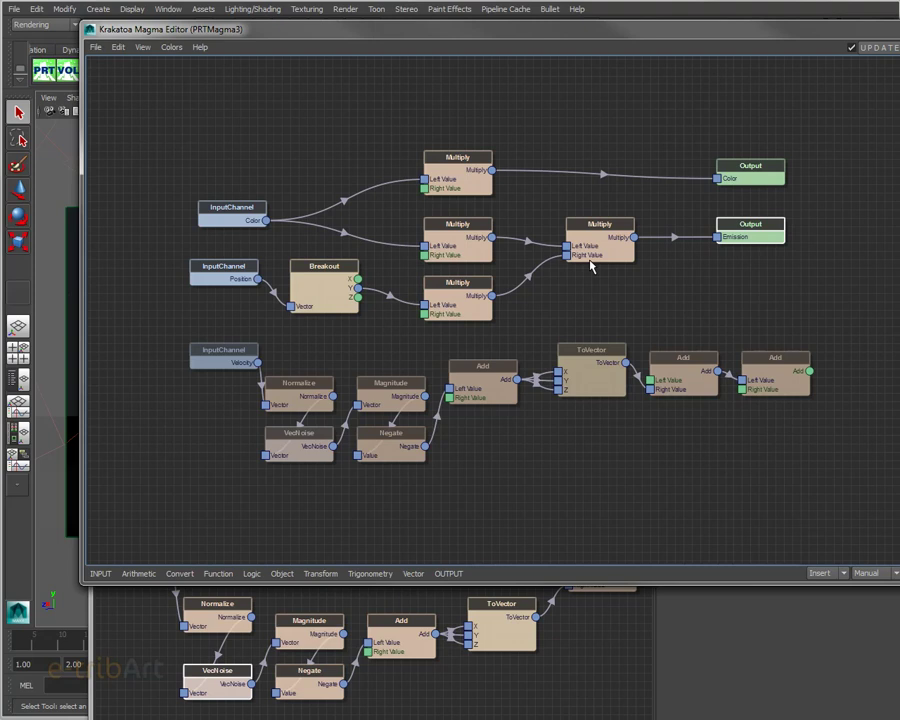
- Raise the Color and Position InputChannel nodes and middle Multiply node, then move the graph window up
{"action": "left_click", "coordinate": [230, 270]}
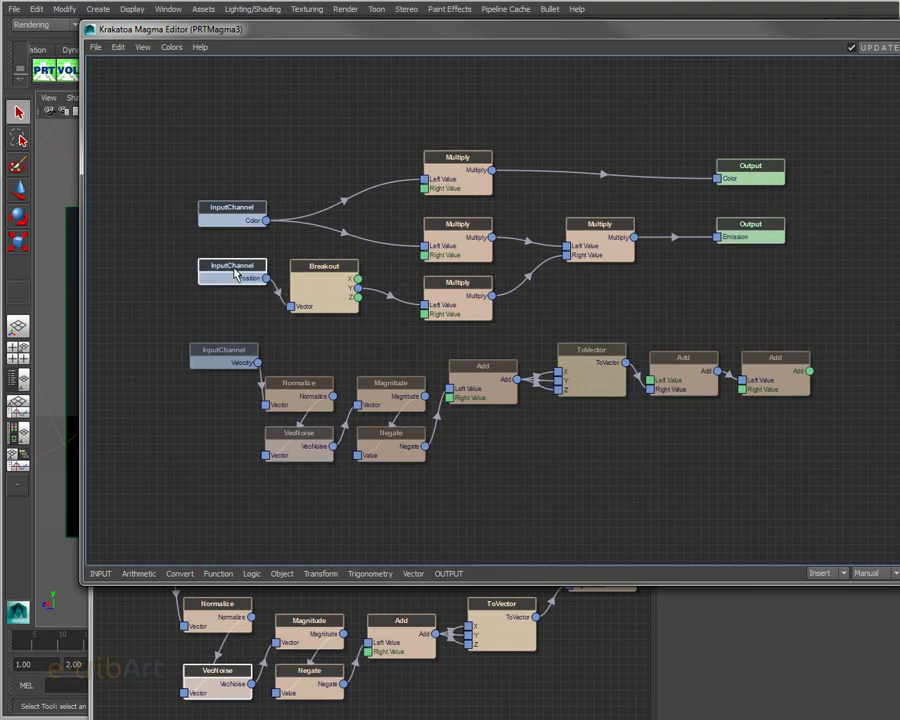
{"action": "left_click_drag", "start_coordinate": [245, 214], "coordinate": [237, 206]}
{"action": "left_click_drag", "start_coordinate": [215, 276], "coordinate": [215, 268]}
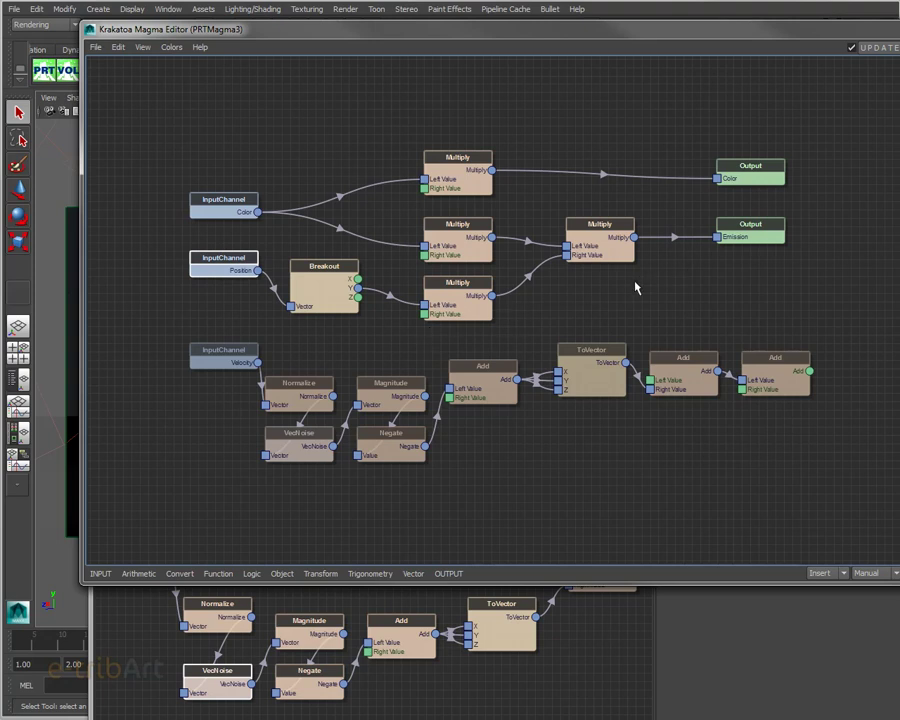
{"action": "left_click_drag", "start_coordinate": [458, 250], "coordinate": [458, 241]}
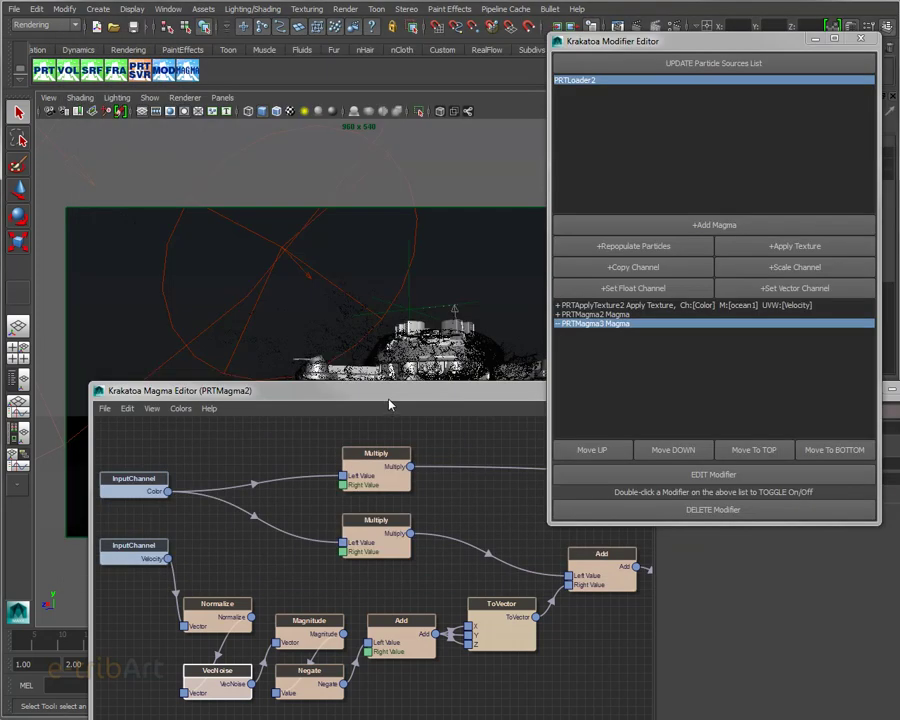
{"action": "left_click_drag", "start_coordinate": [390, 404], "coordinate": [392, 127]}
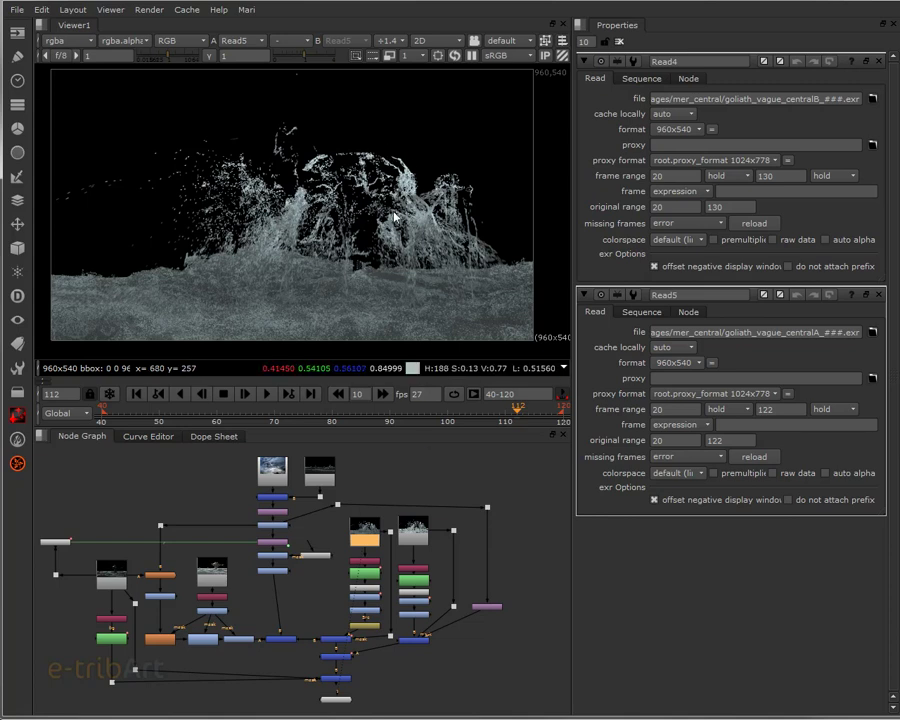
- Select the Read4 node and view its splash render in Viewer1 in place of Read5
{"action": "left_click", "coordinate": [418, 535]}
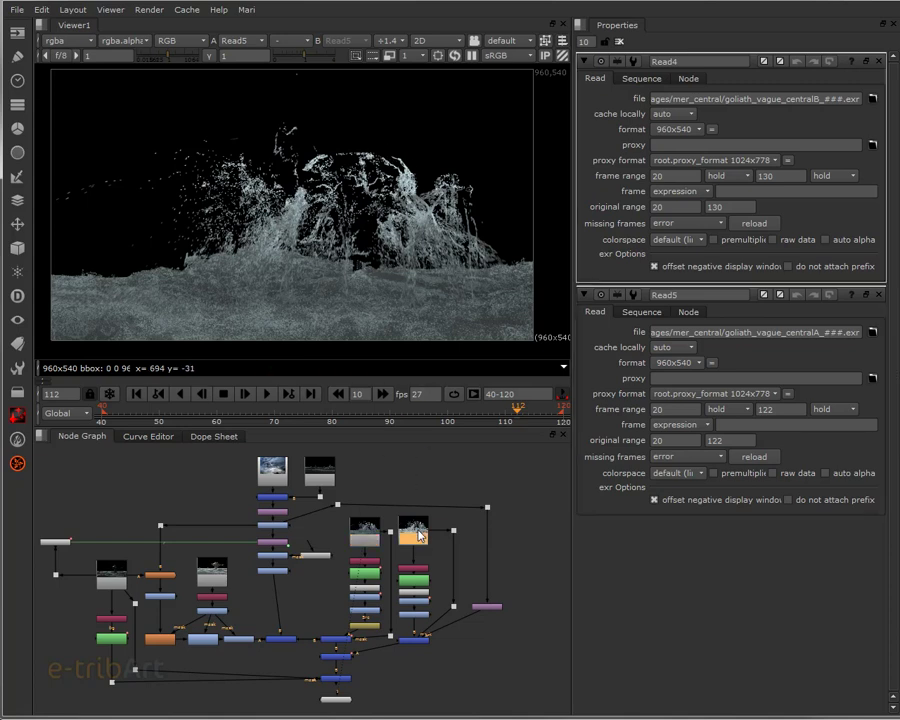
{"action": "key", "text": "1"}
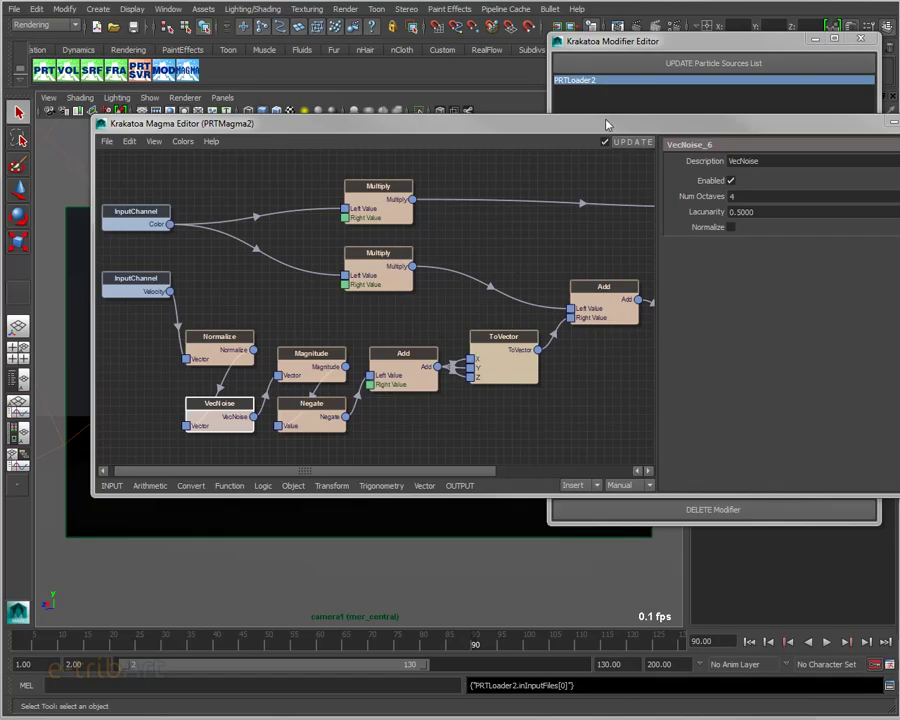
- Uncover the Krakatoa Modifier Editor behind the Magma Editor and close it
{"action": "left_click_drag", "start_coordinate": [430, 123], "coordinate": [365, 135]}
{"action": "left_click", "coordinate": [626, 41]}
{"action": "left_click", "coordinate": [614, 27]}
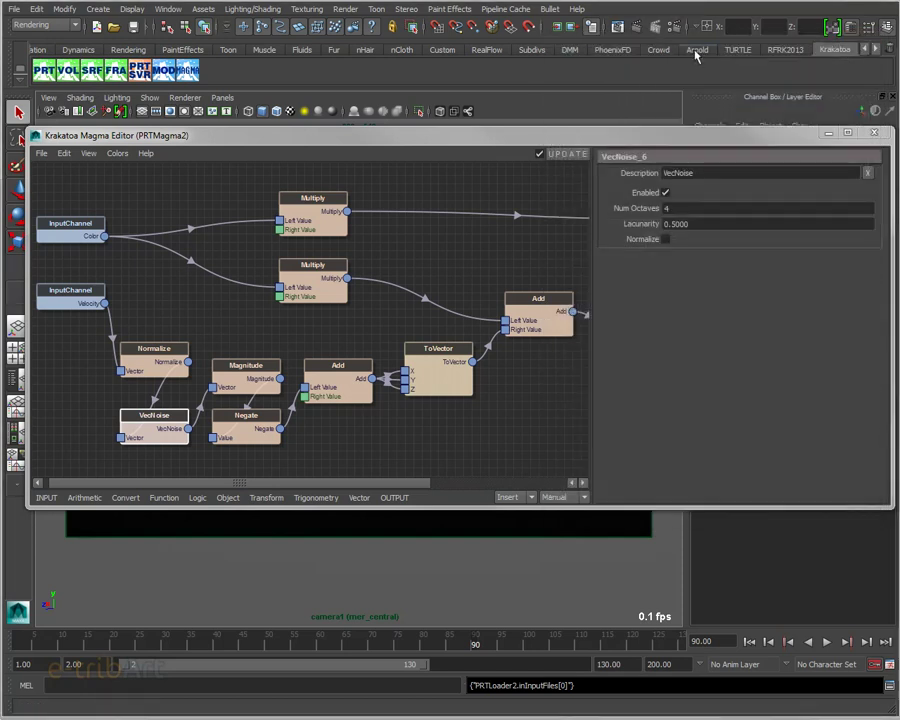
- Open Render Settings on the Krakatoa tab and check Motion Blur's 60 shutter angle
{"action": "left_click", "coordinate": [471, 26]}
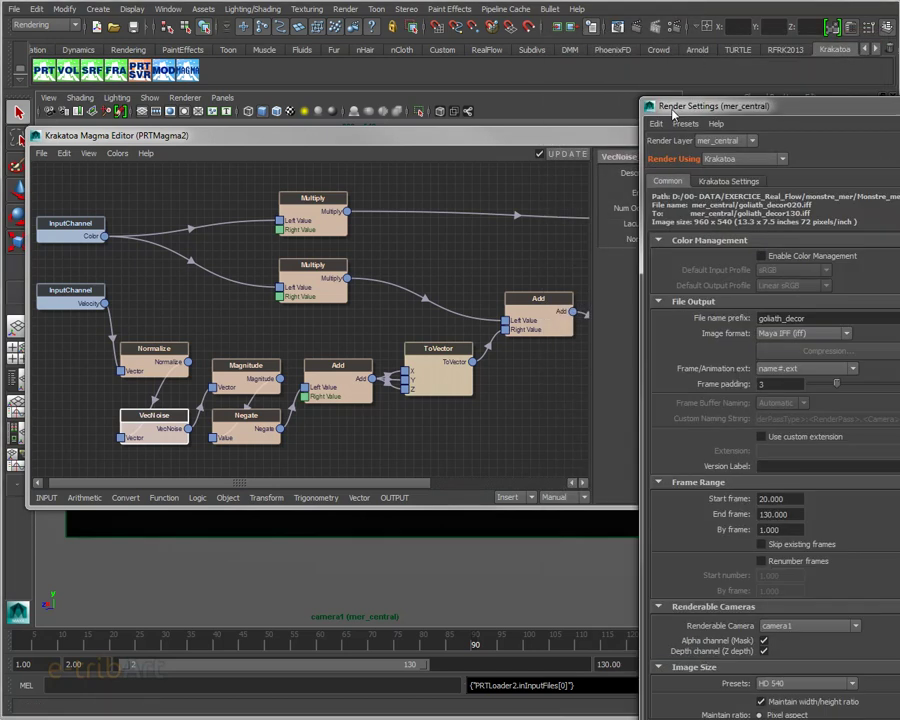
{"action": "left_click_drag", "start_coordinate": [760, 94], "coordinate": [446, 12]}
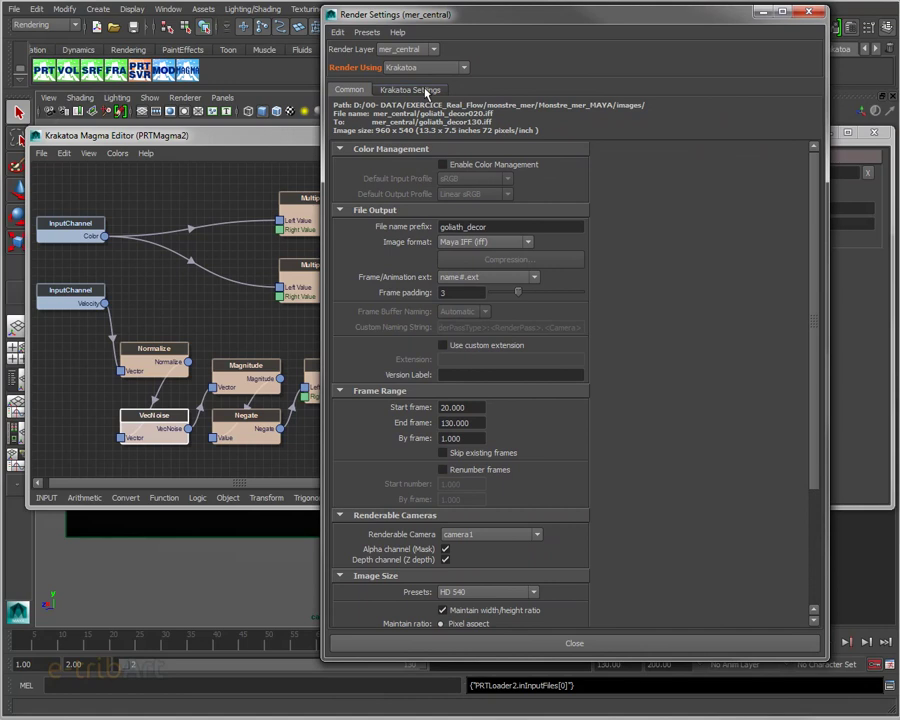
{"action": "left_click", "coordinate": [412, 89]}
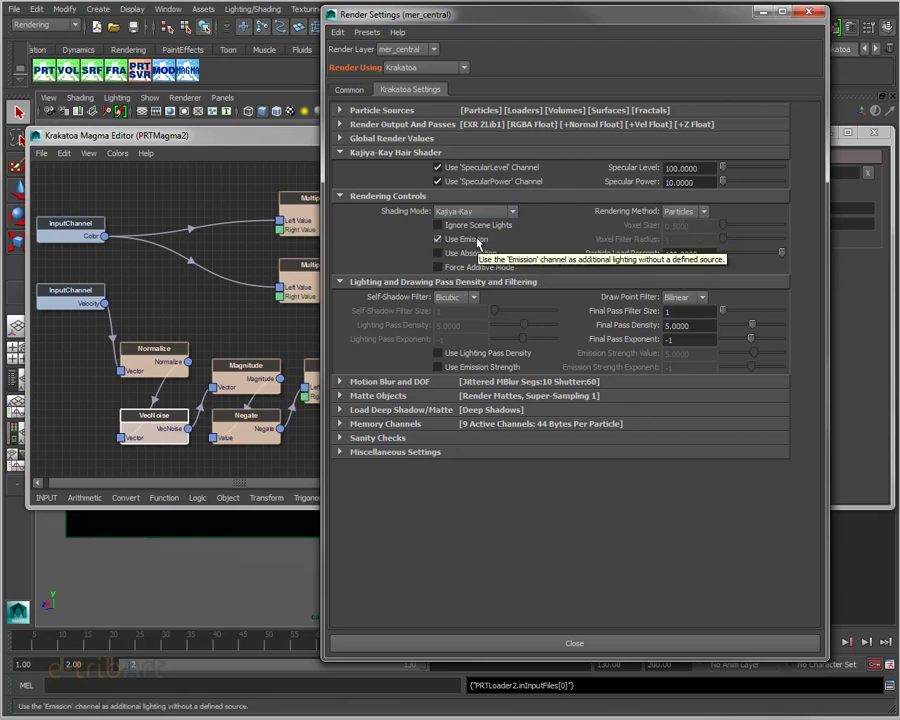
{"action": "left_click", "coordinate": [409, 383]}
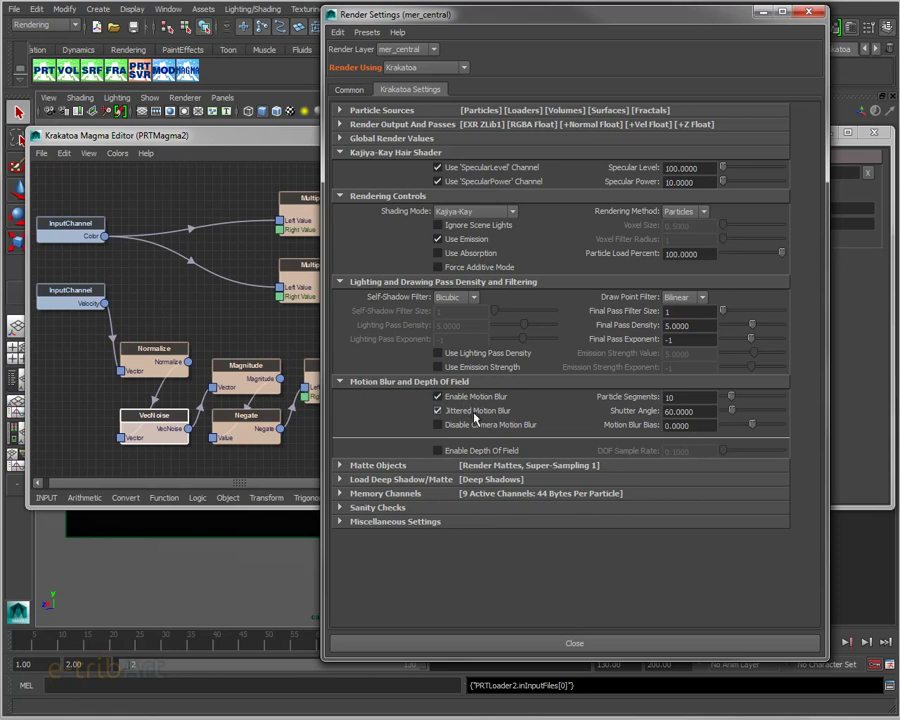
{"action": "left_click", "coordinate": [680, 411]}
- Review the Particle Sources and Render Output And Passes sections, then return to the PRTMagma2 graph
{"action": "left_click", "coordinate": [408, 112]}
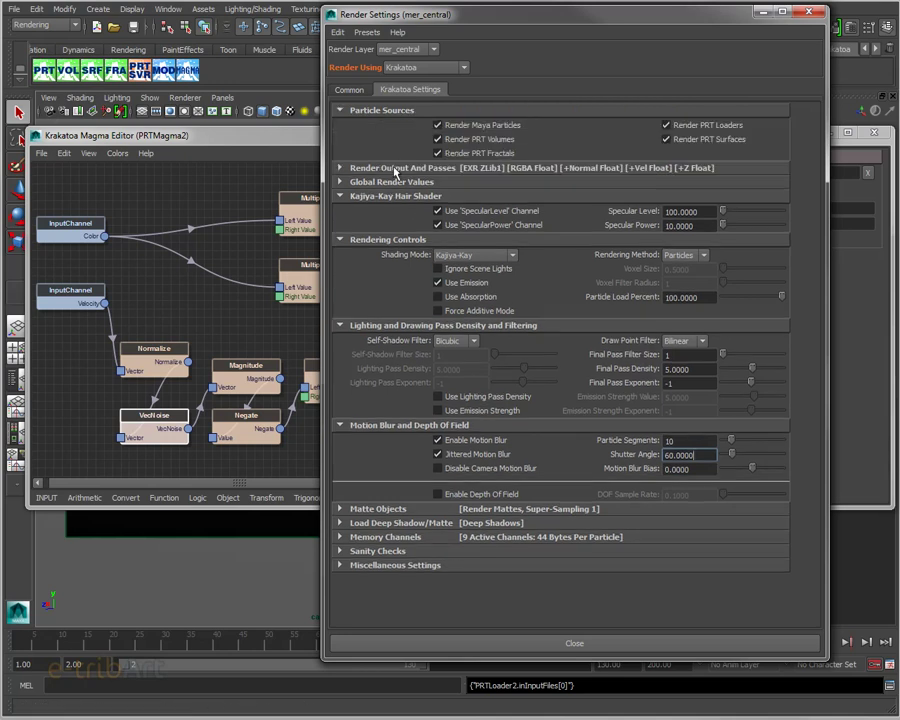
{"action": "left_click", "coordinate": [460, 167]}
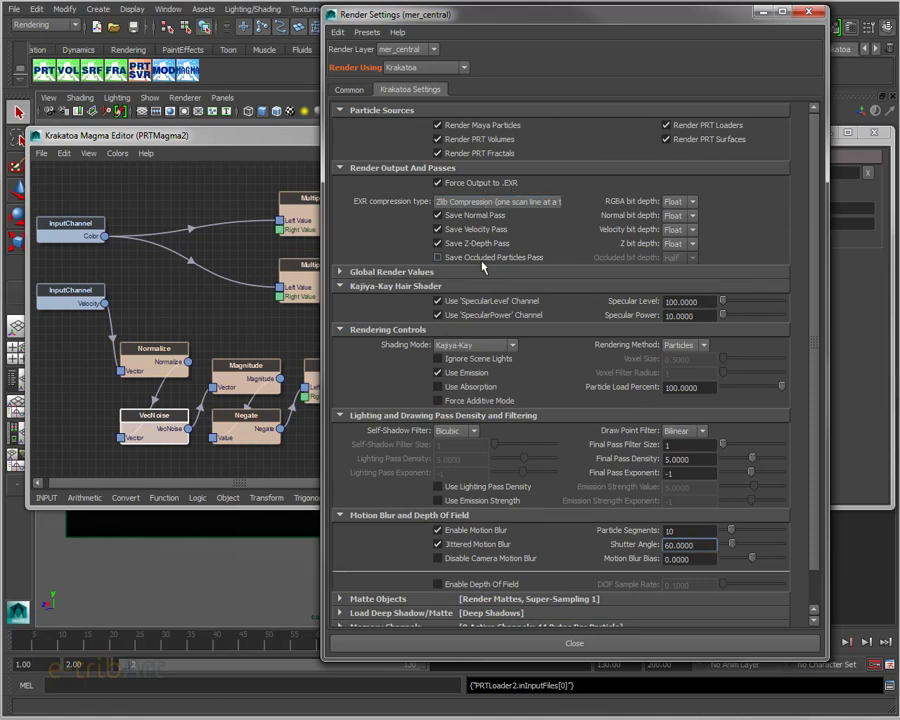
{"action": "left_click", "coordinate": [352, 90]}
{"action": "left_click", "coordinate": [378, 90]}
{"action": "left_click", "coordinate": [379, 170]}
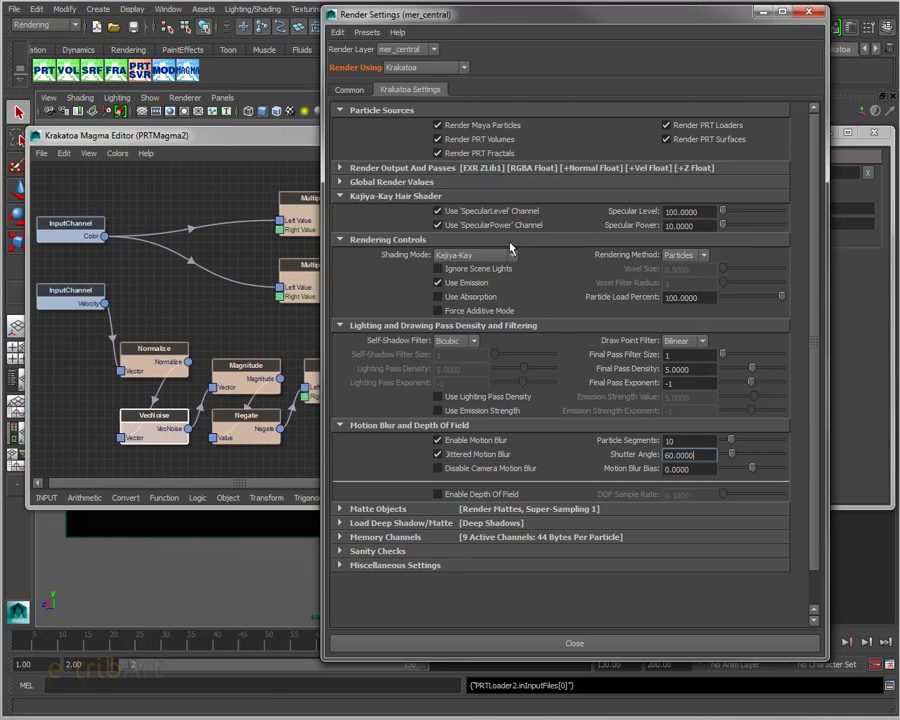
{"action": "left_click_drag", "start_coordinate": [406, 13], "coordinate": [600, 17]}
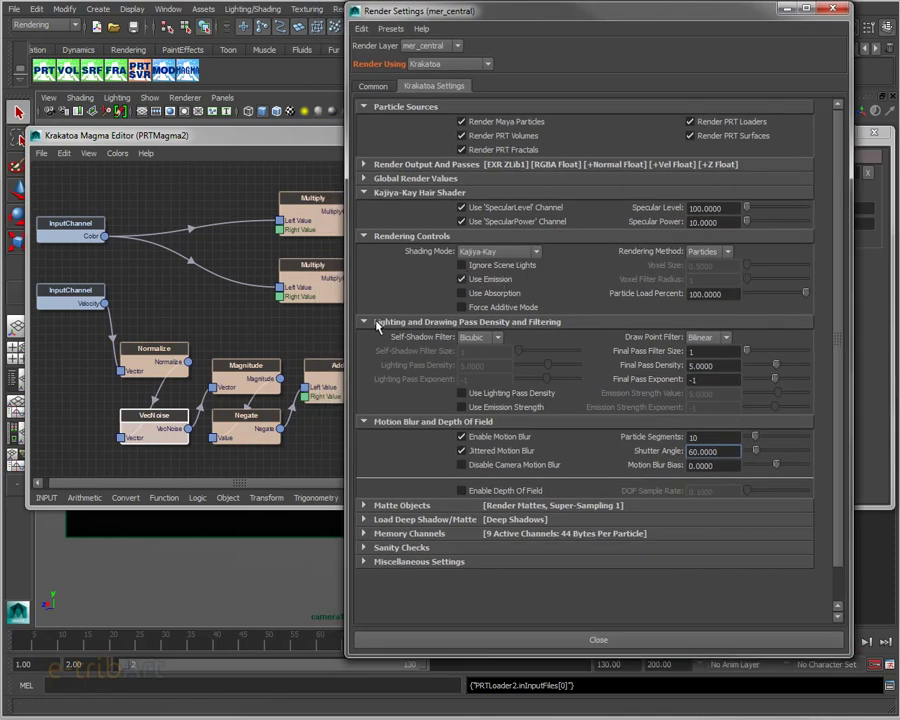
{"action": "left_click", "coordinate": [270, 145]}
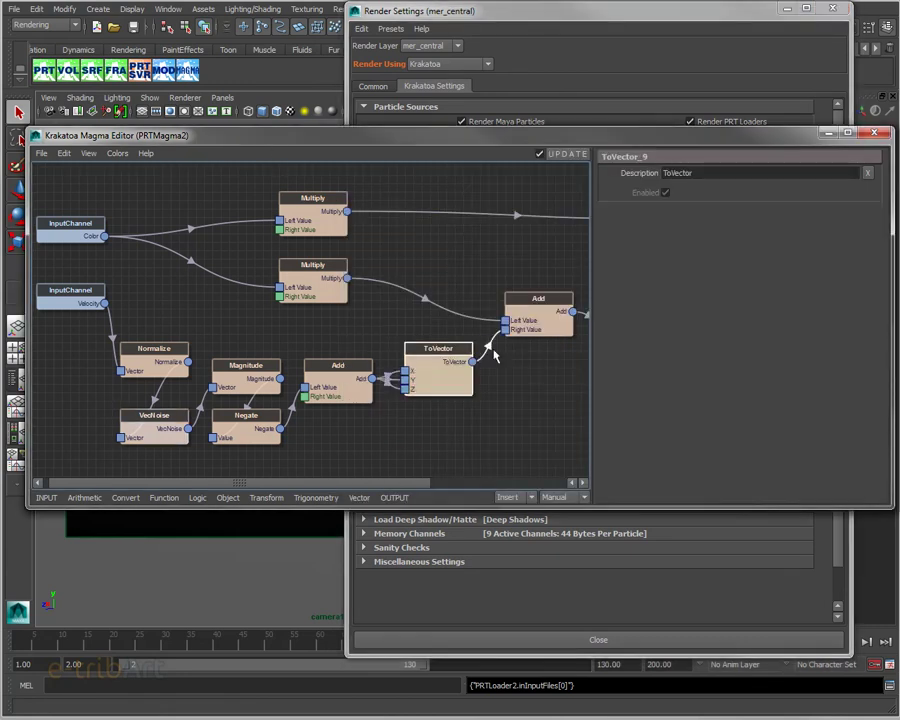
- Inspect the PRTMagma2 Emission output node, then close the Krakatoa Magma Editor
{"action": "middle_click_drag", "start_coordinate": [493, 355], "coordinate": [350, 354]}
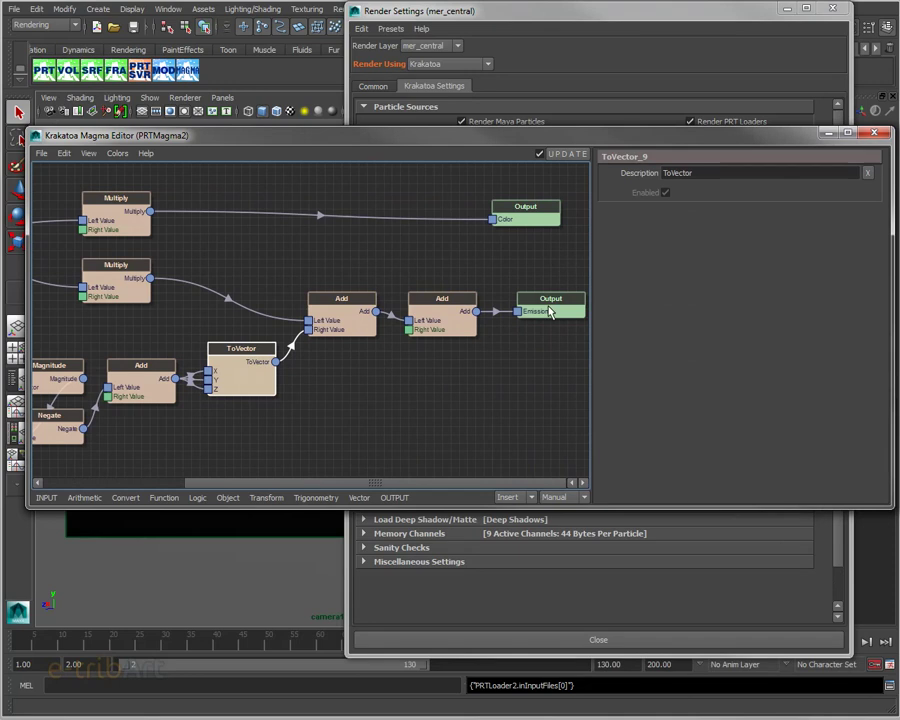
{"action": "left_click", "coordinate": [549, 313]}
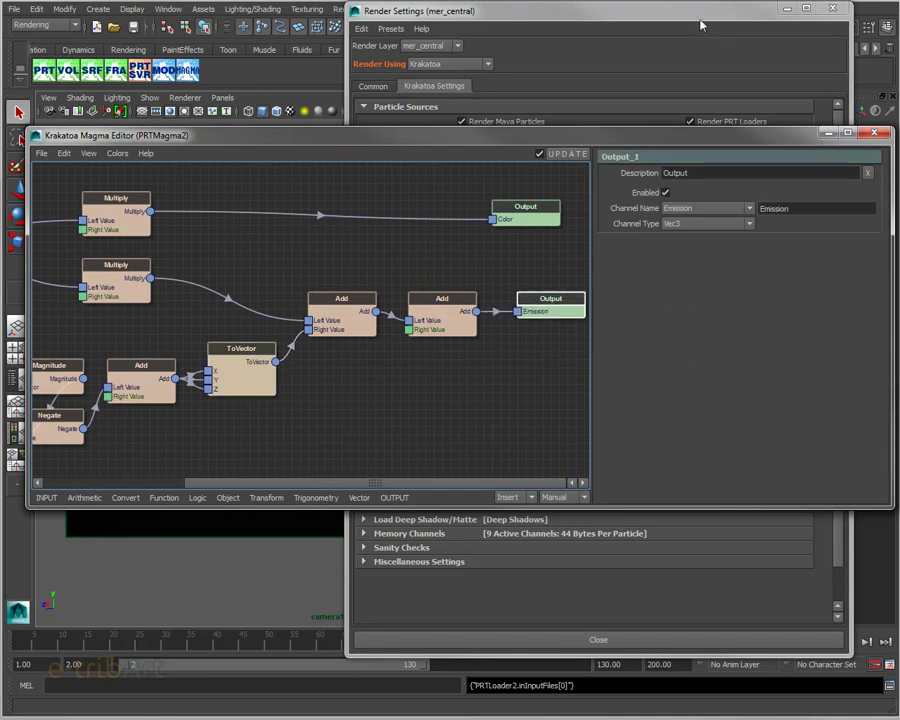
{"action": "left_click", "coordinate": [701, 25]}
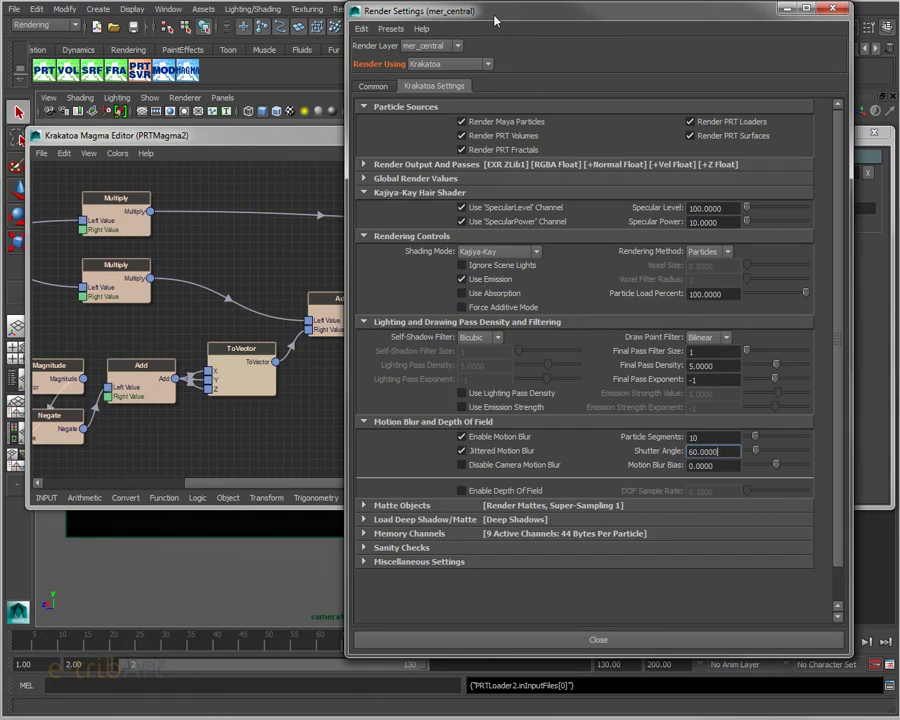
{"action": "left_click_drag", "start_coordinate": [520, 11], "coordinate": [899, 11]}
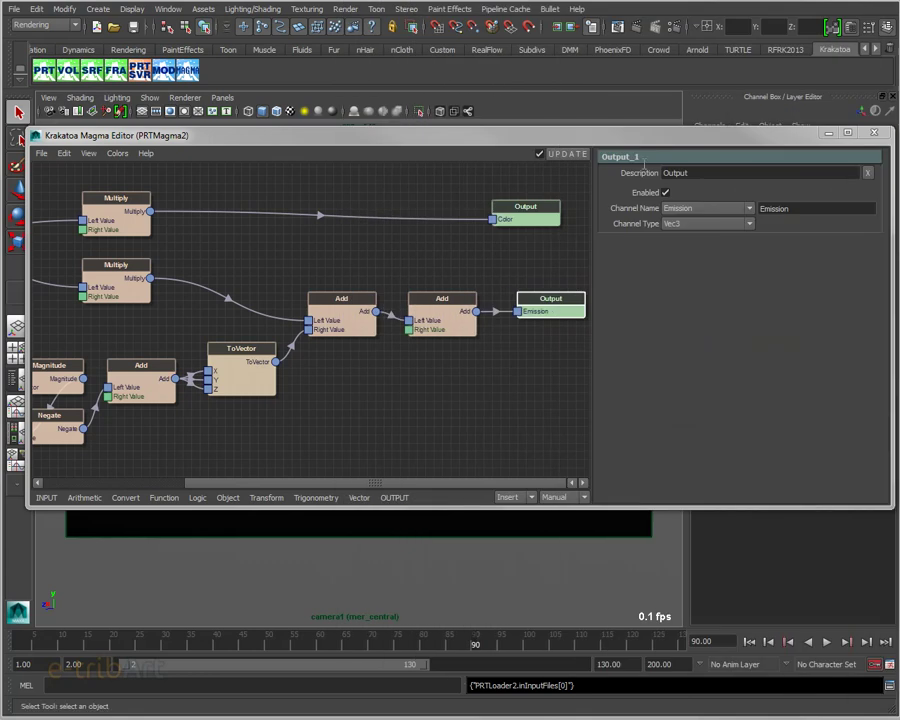
{"action": "left_click", "coordinate": [874, 132]}
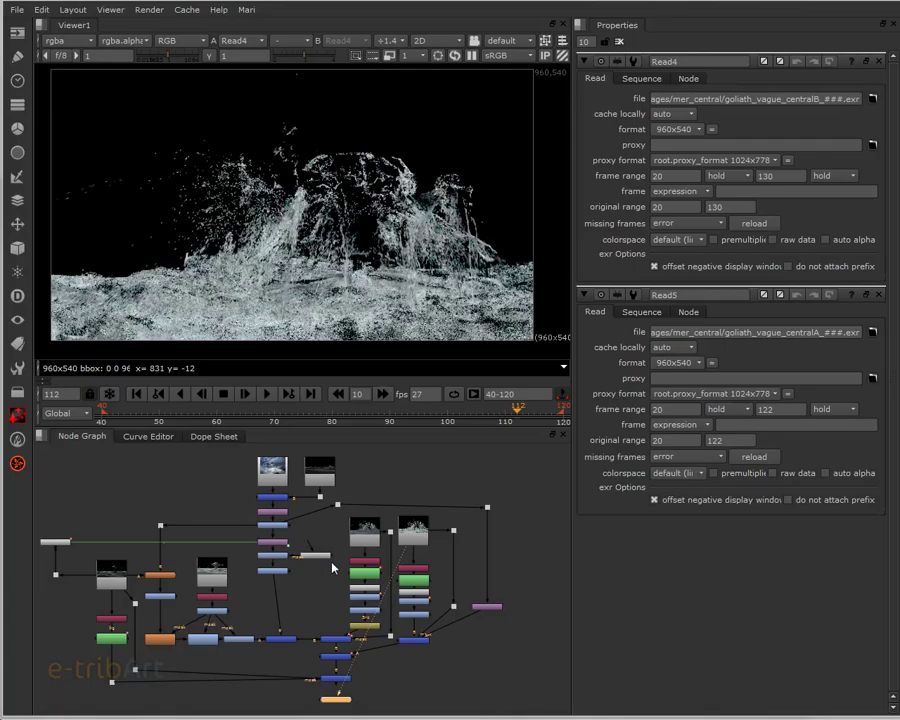
- View the Read2 storm-cloud plate, then the Merge5 mech composite in Viewer1
{"action": "left_click", "coordinate": [125, 577]}
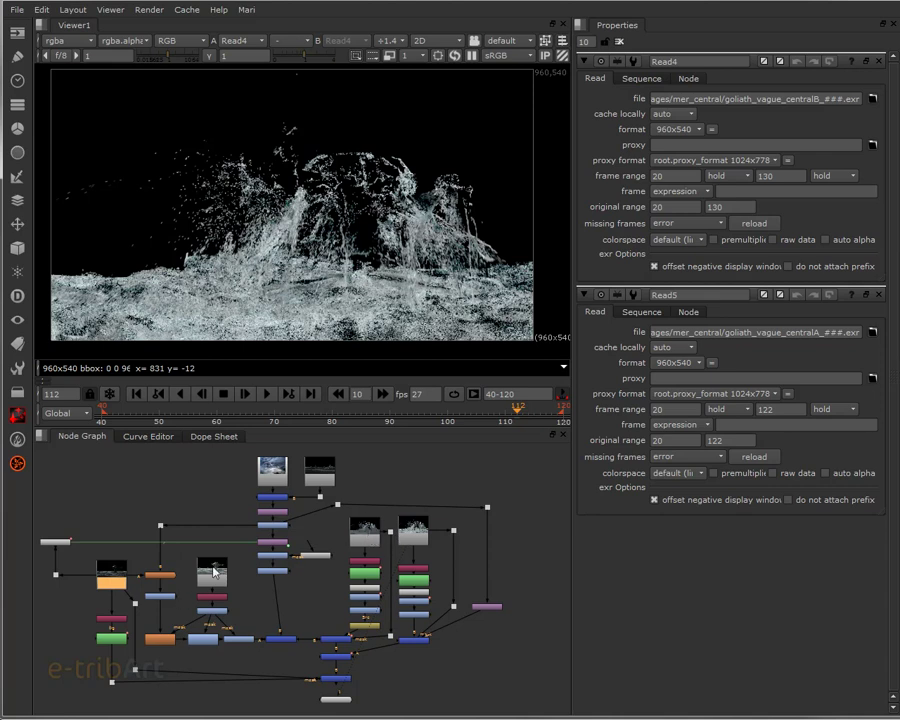
{"action": "left_click", "coordinate": [281, 470]}
{"action": "key", "text": "1"}
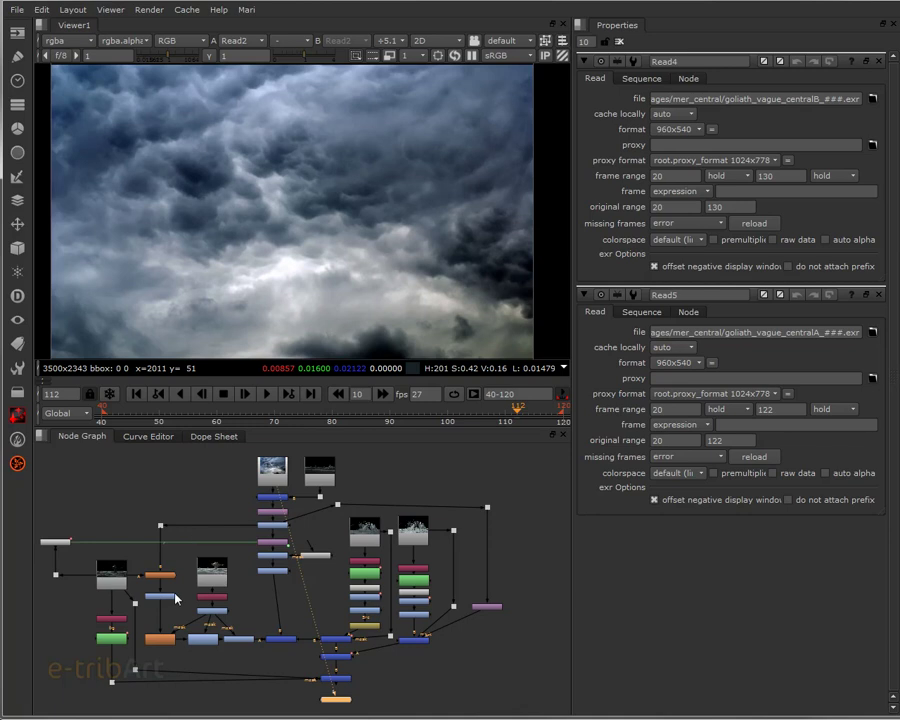
{"action": "left_click", "coordinate": [282, 639]}
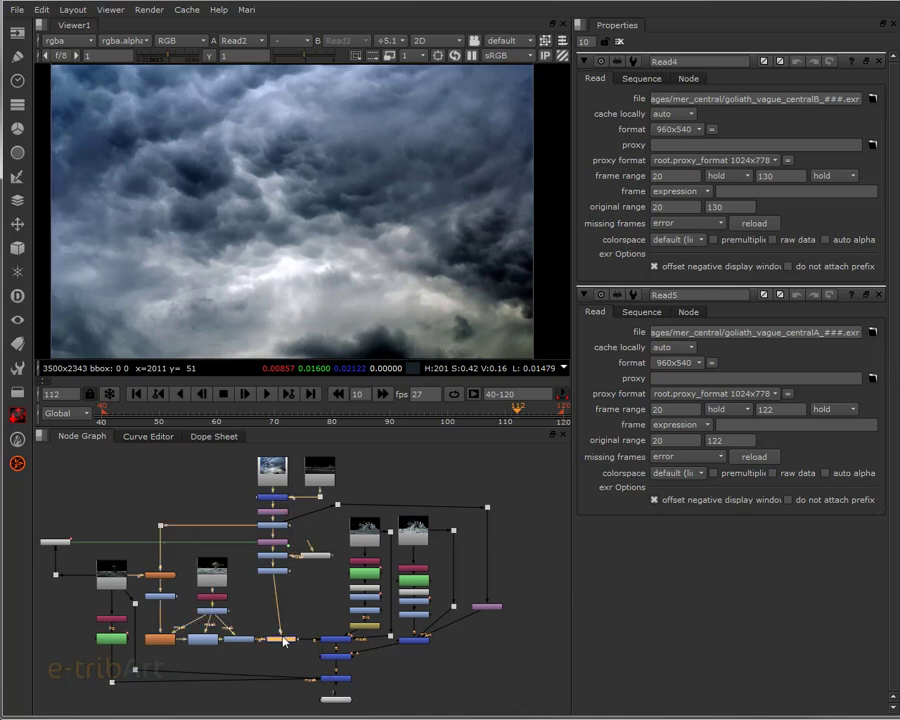
{"action": "key", "text": "1"}
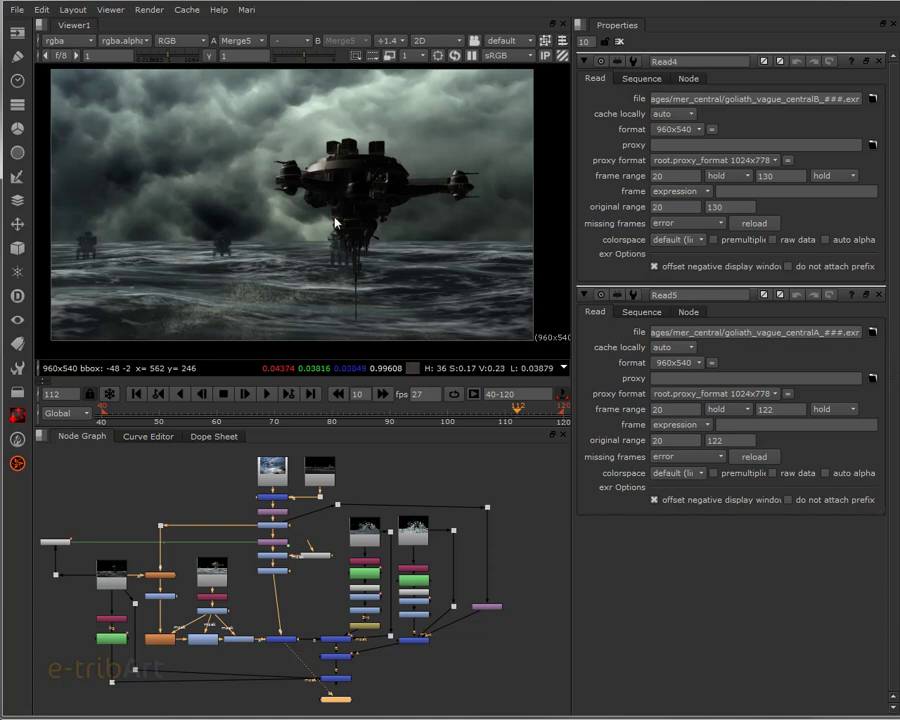
{"action": "scroll", "coordinate": [311, 572], "scroll_direction": "up", "scroll_amount": 5}
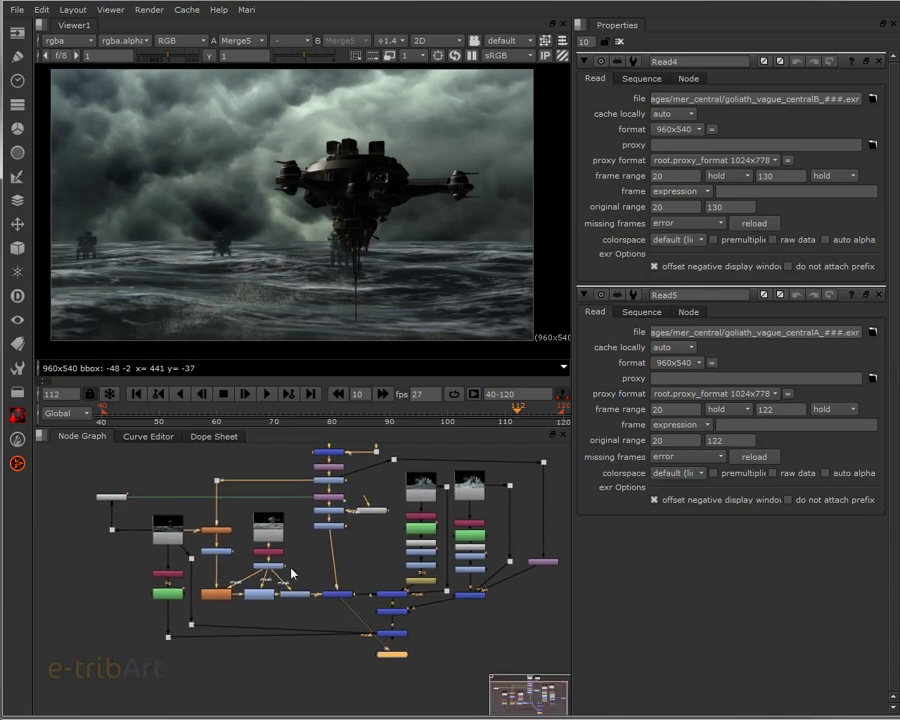
{"action": "middle_click_drag", "start_coordinate": [296, 575], "coordinate": [278, 609]}
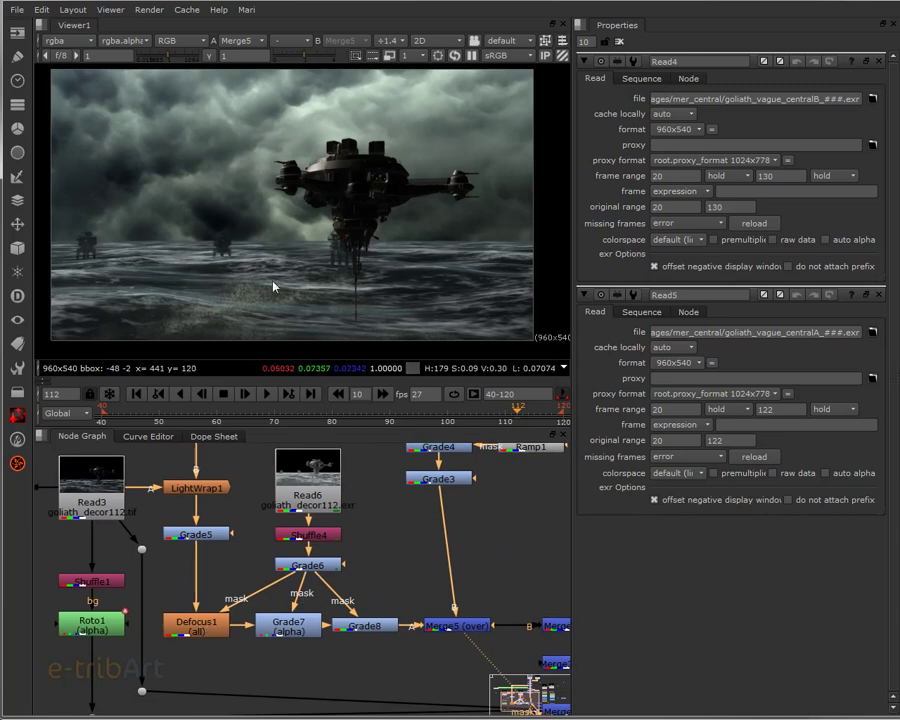
{"action": "left_click", "coordinate": [199, 488]}
{"action": "middle_click_drag", "start_coordinate": [215, 510], "coordinate": [222, 541]}
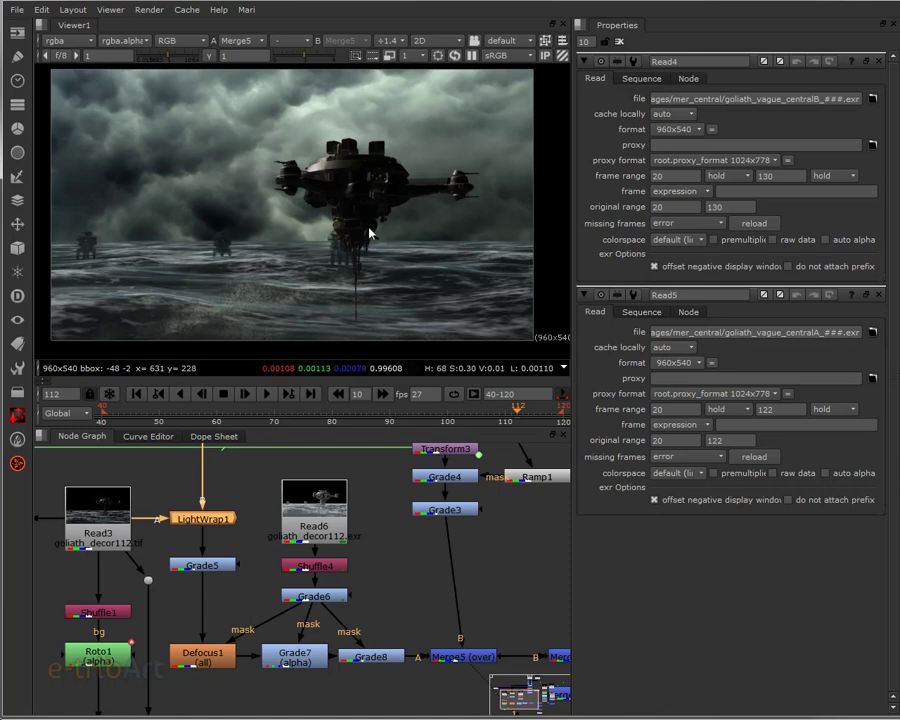
{"action": "middle_click_drag", "start_coordinate": [250, 533], "coordinate": [160, 519]}
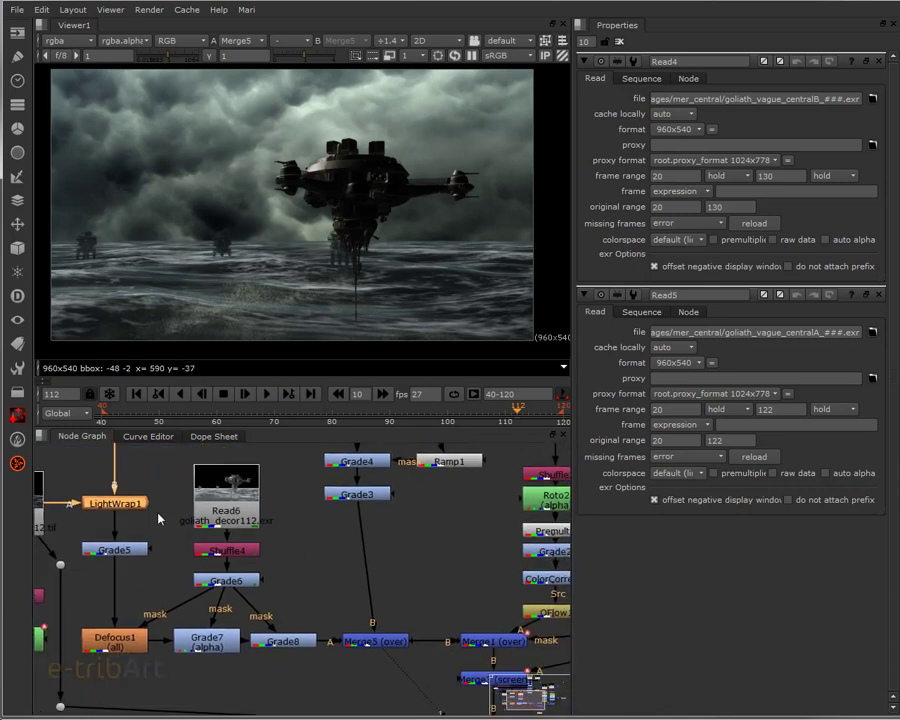
{"action": "mouse_move", "coordinate": [290, 538]}
{"action": "middle_mouse_down"}
{"action": "mouse_move", "coordinate": [288, 570]}
{"action": "mouse_move", "coordinate": [408, 558]}
{"action": "middle_mouse_up"}
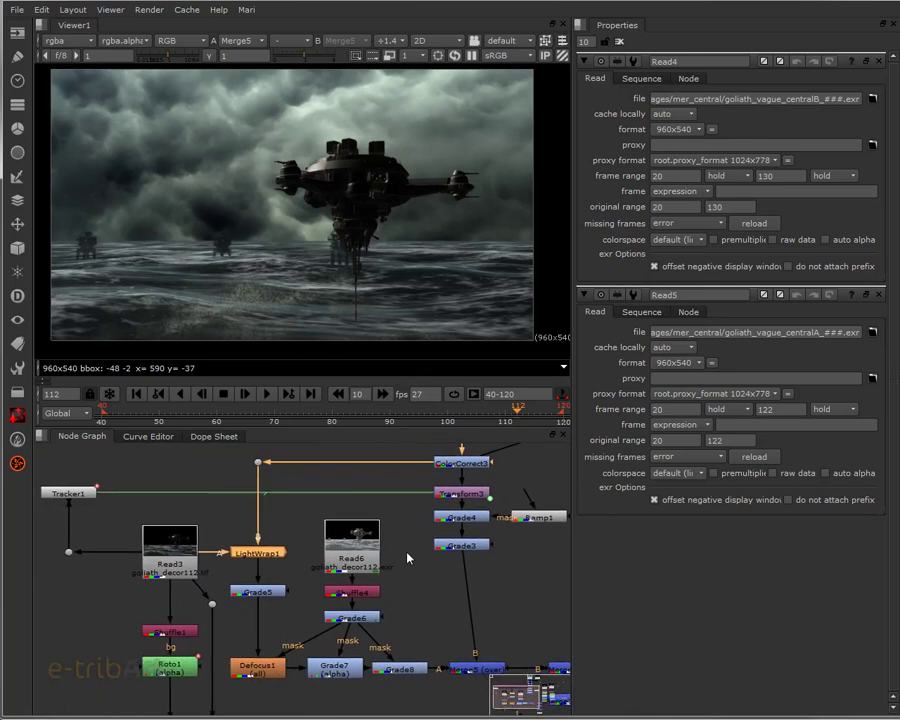
{"action": "left_click", "coordinate": [79, 497]}
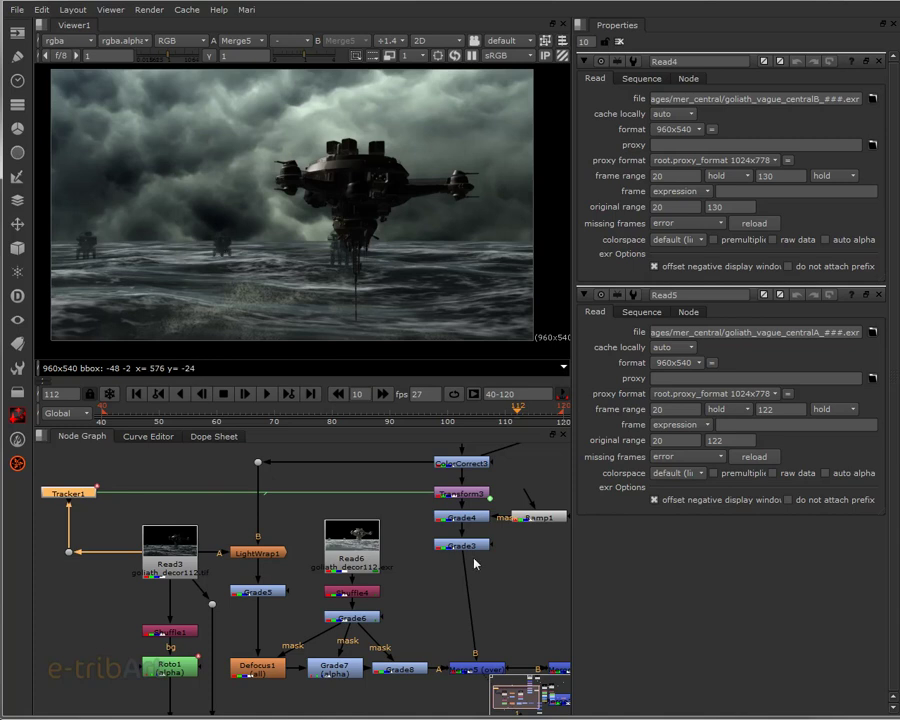
{"action": "middle_click_drag", "start_coordinate": [400, 509], "coordinate": [249, 540]}
{"action": "middle_click_drag", "start_coordinate": [362, 512], "coordinate": [348, 576]}
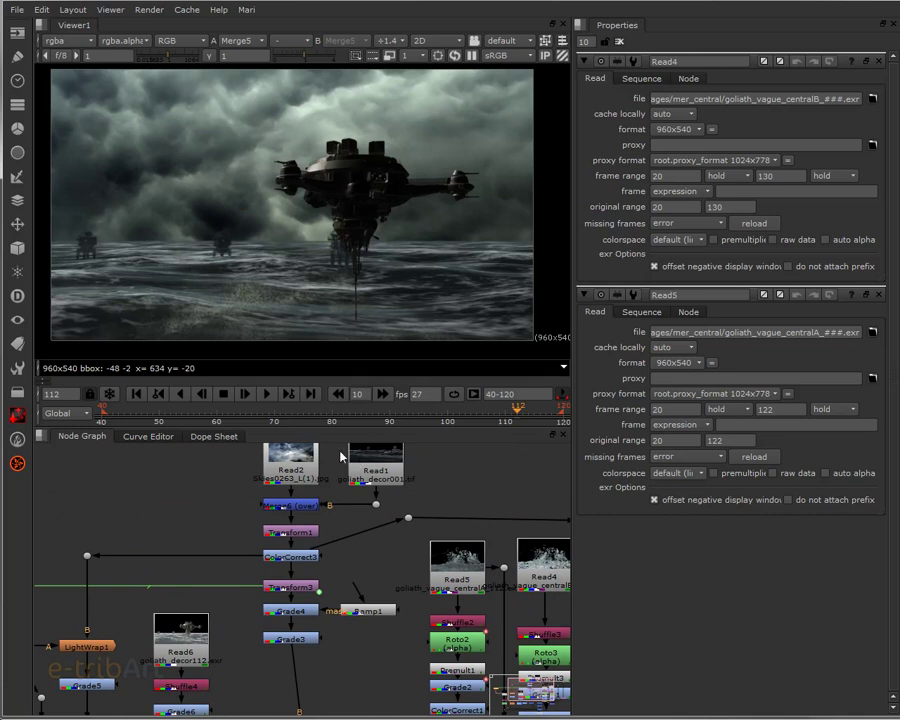
- View the Merge1 output showing the water splash over the mech
{"action": "mouse_move", "coordinate": [338, 510]}
{"action": "middle_mouse_down"}
{"action": "mouse_move", "coordinate": [322, 506]}
{"action": "mouse_move", "coordinate": [310, 472]}
{"action": "mouse_move", "coordinate": [337, 494]}
{"action": "mouse_move", "coordinate": [302, 491]}
{"action": "mouse_move", "coordinate": [306, 480]}
{"action": "mouse_move", "coordinate": [310, 486]}
{"action": "middle_mouse_up"}
{"action": "left_click", "coordinate": [322, 636]}
{"action": "key", "text": "1"}
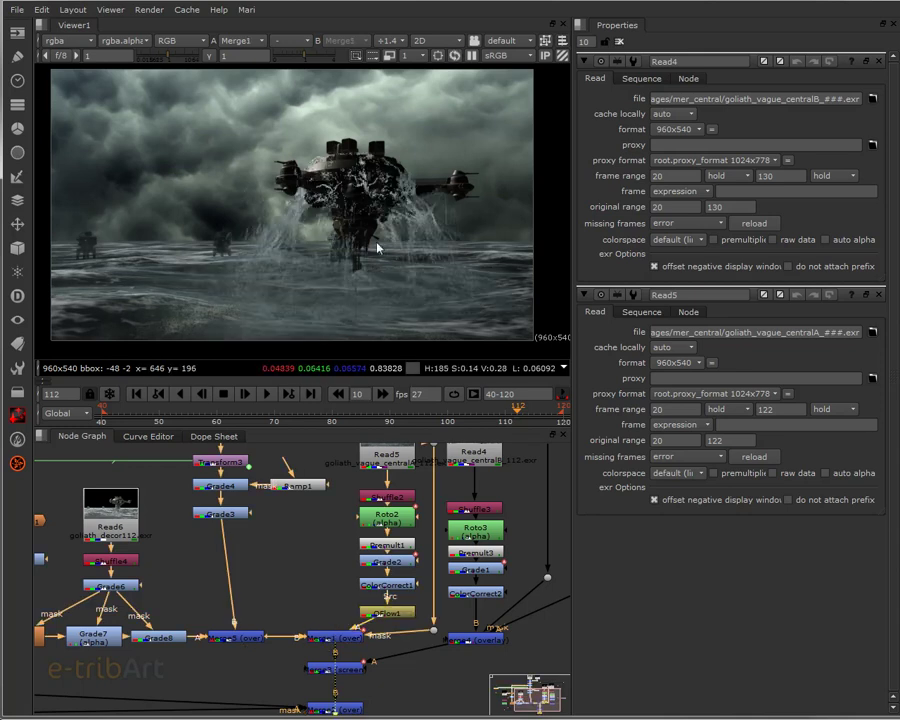
- Open the Roto2 splash mask and scrub the timeline to check it up to frame 100
{"action": "middle_click_drag", "start_coordinate": [370, 569], "coordinate": [357, 617]}
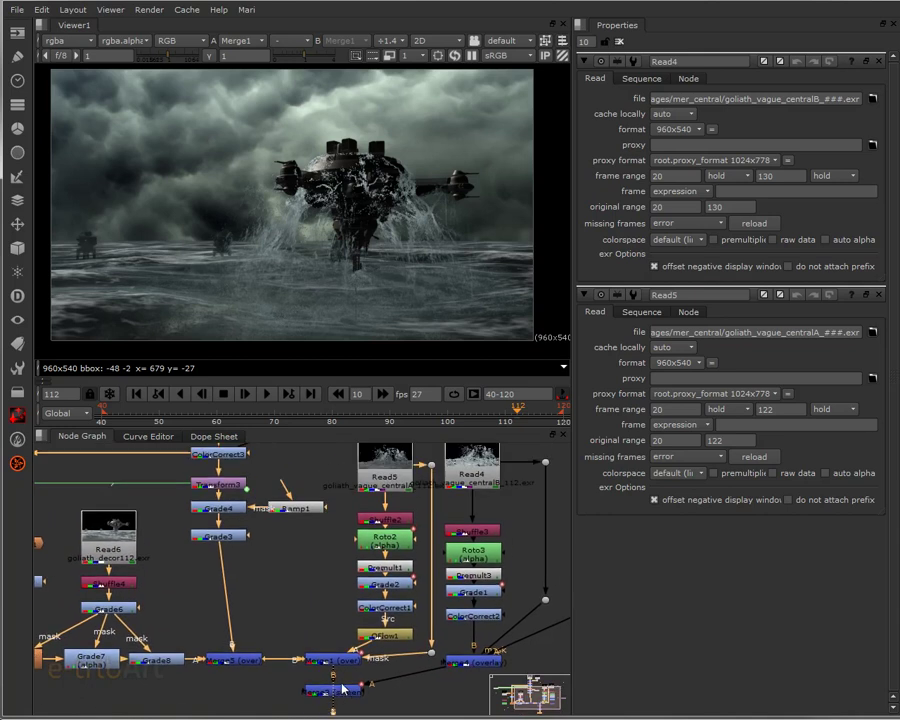
{"action": "left_click_drag", "start_coordinate": [377, 551], "coordinate": [378, 545]}
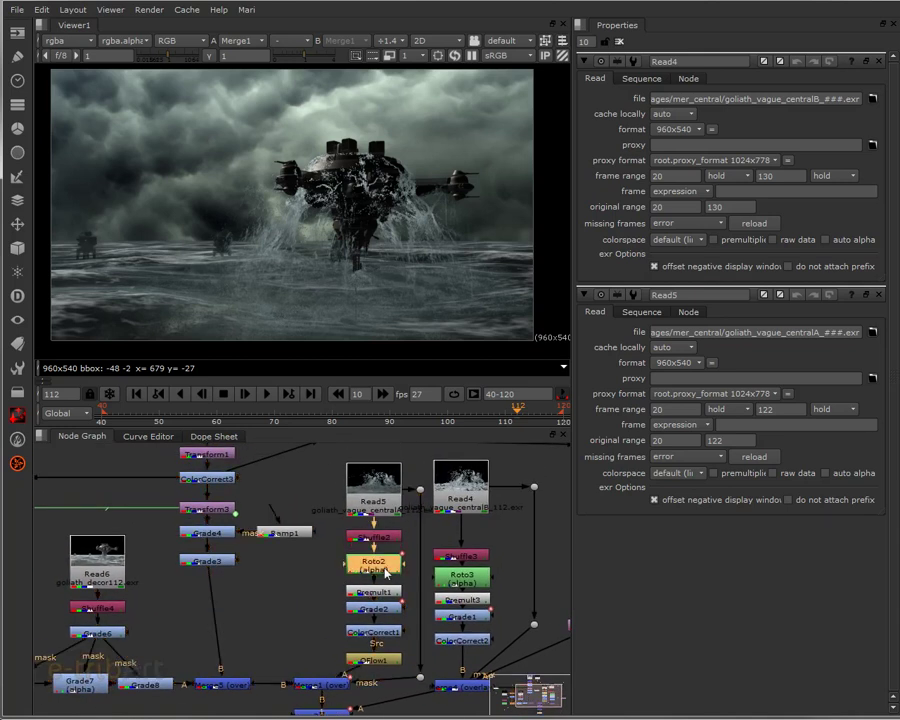
{"action": "double_click", "coordinate": [380, 566]}
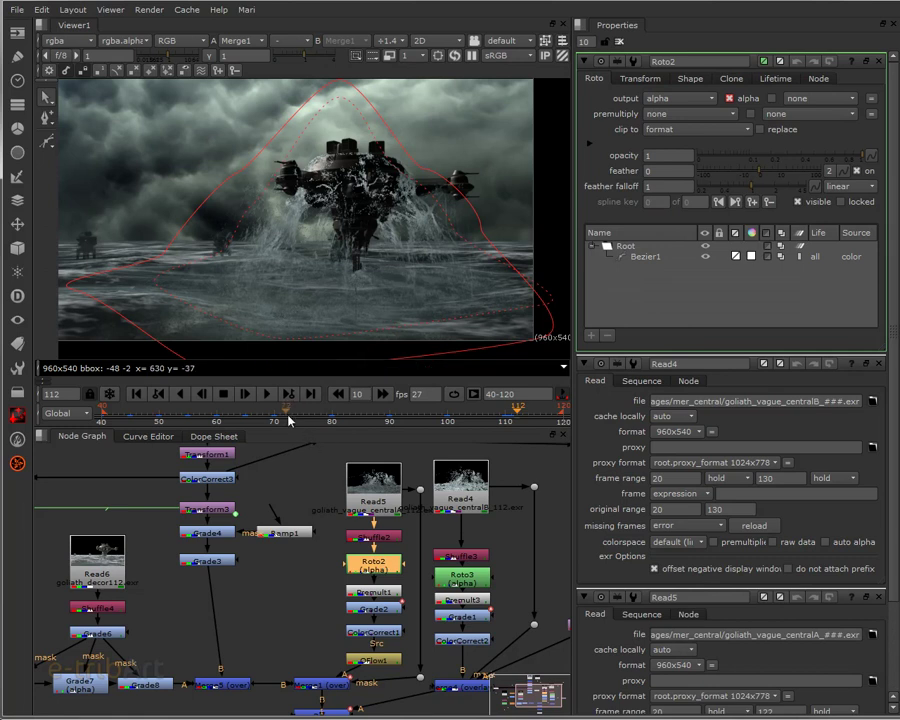
{"action": "left_click_drag", "start_coordinate": [275, 415], "coordinate": [217, 419]}
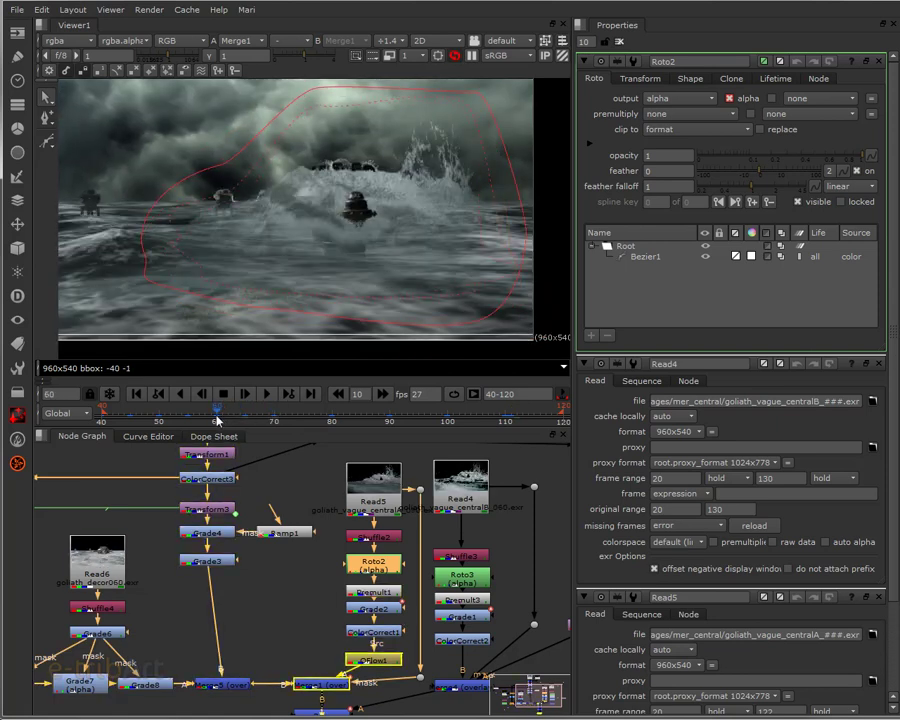
{"action": "left_click_drag", "start_coordinate": [217, 419], "coordinate": [447, 418]}
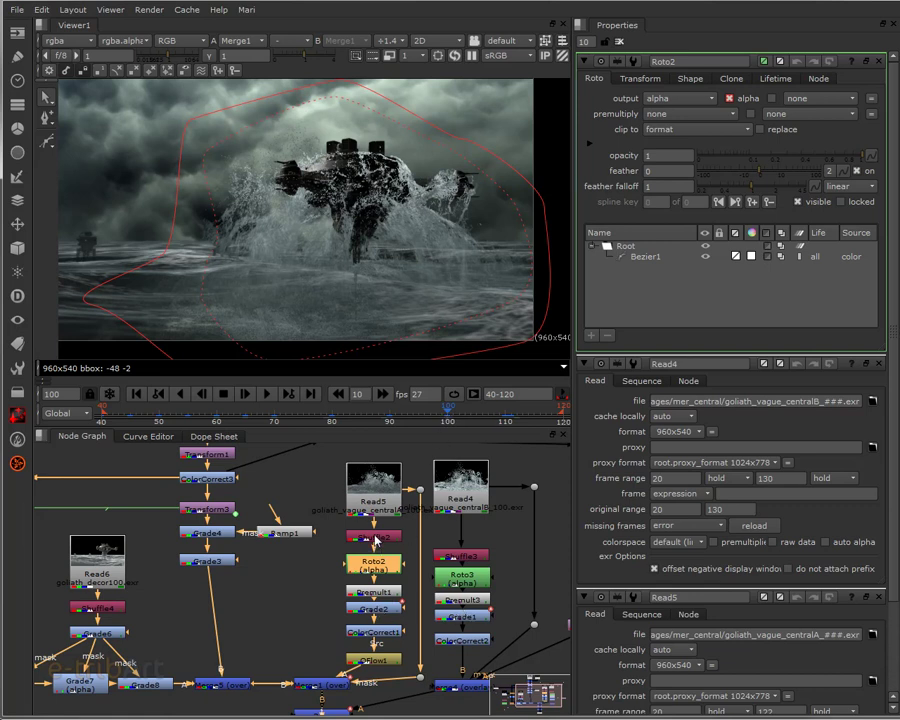
- Inspect the Roto3, Premult1, Premult3 and Merge3 screen nodes in the splash branches
{"action": "left_click_drag", "start_coordinate": [465, 562], "coordinate": [465, 546]}
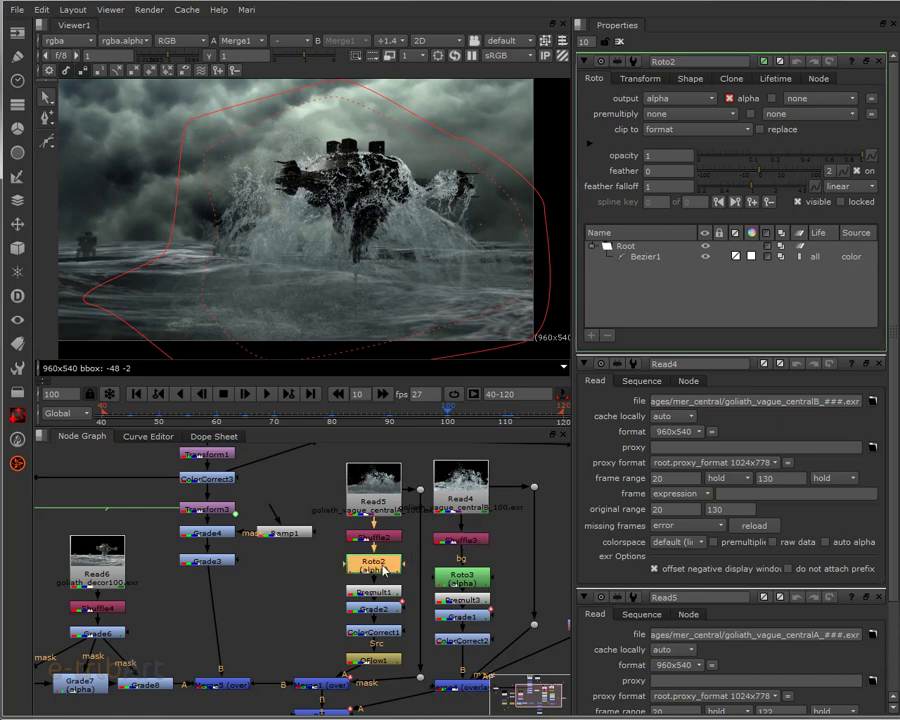
{"action": "left_click", "coordinate": [463, 571]}
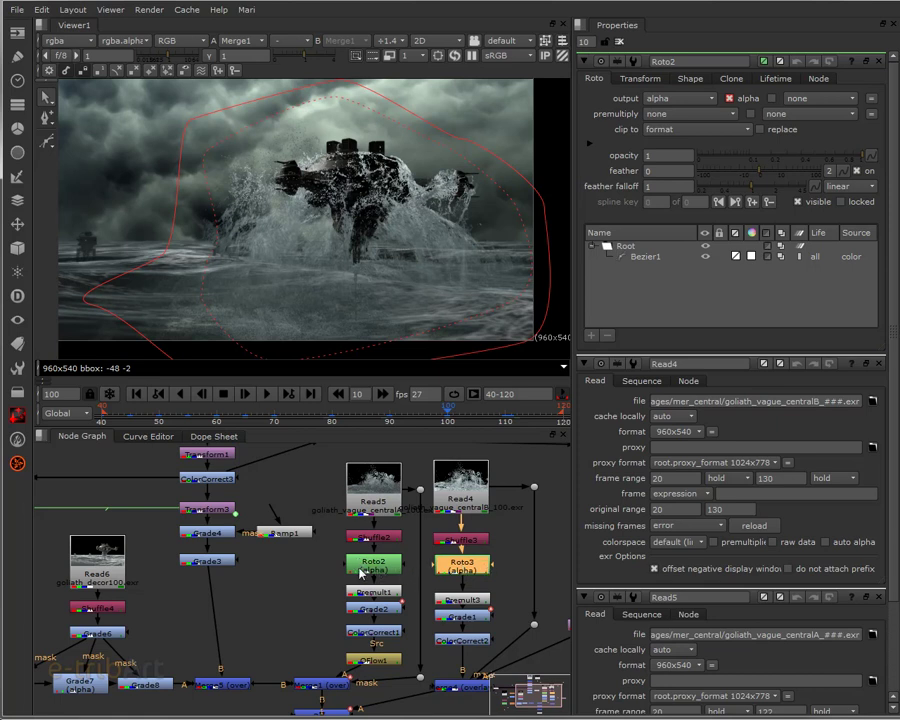
{"action": "left_click", "coordinate": [372, 591]}
{"action": "left_click", "coordinate": [467, 601]}
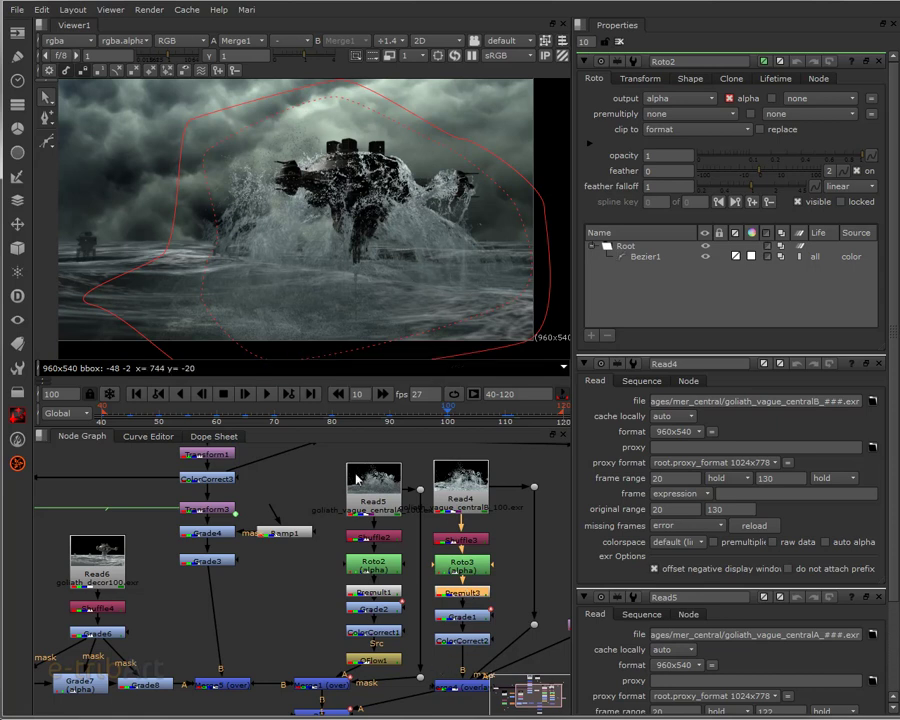
{"action": "middle_click_drag", "start_coordinate": [344, 700], "coordinate": [337, 660]}
{"action": "left_click", "coordinate": [325, 678]}
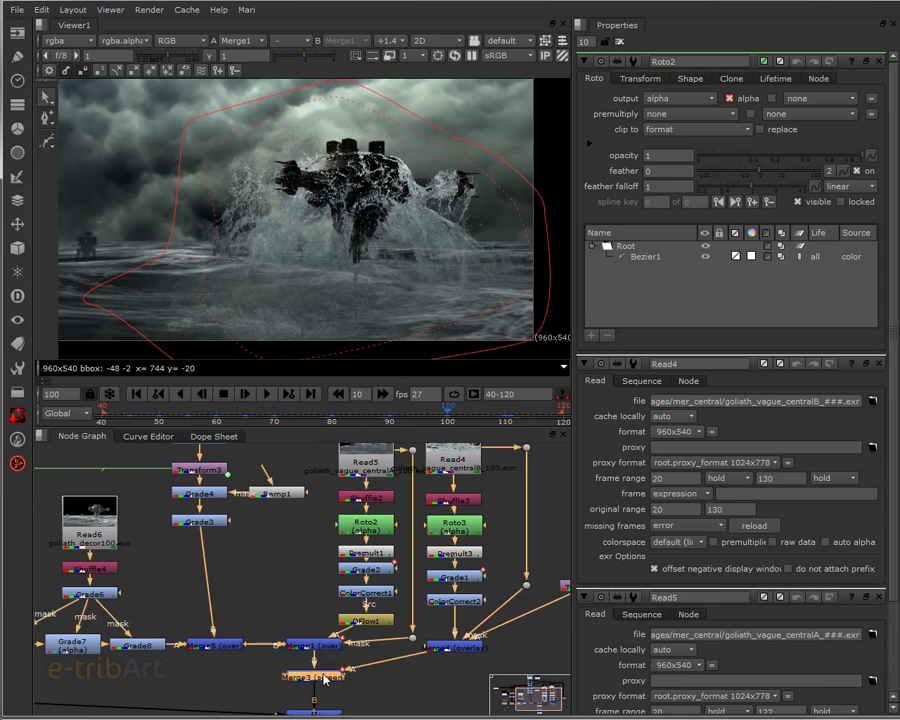
{"action": "key", "text": "1"}
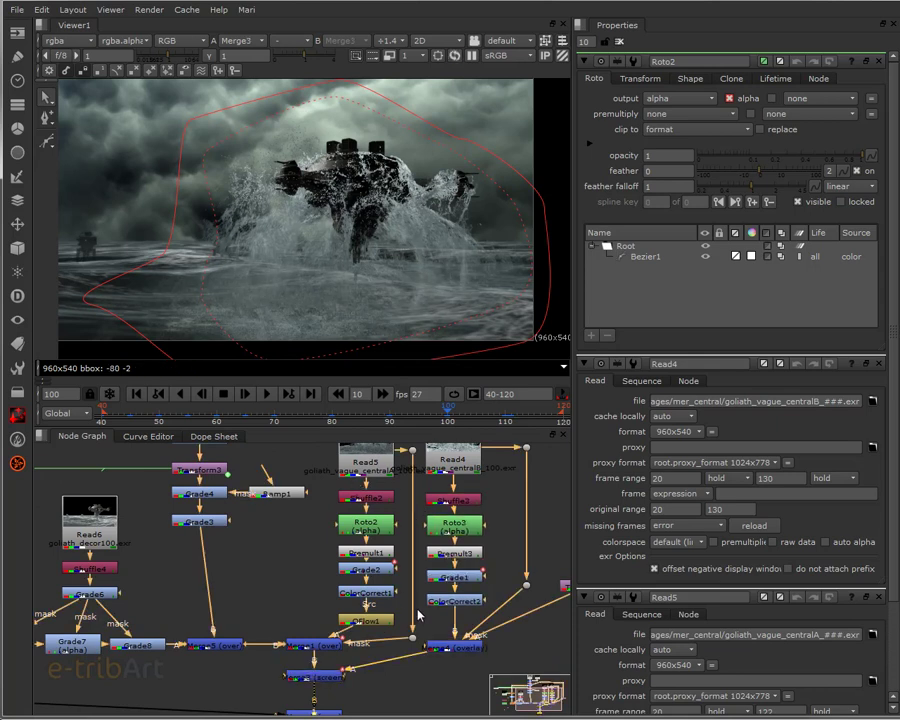
{"action": "mouse_move", "coordinate": [372, 596]}
{"action": "left_mouse_down"}
{"action": "mouse_move", "coordinate": [373, 606]}
{"action": "mouse_move", "coordinate": [374, 581]}
{"action": "mouse_move", "coordinate": [377, 598]}
{"action": "left_mouse_up"}
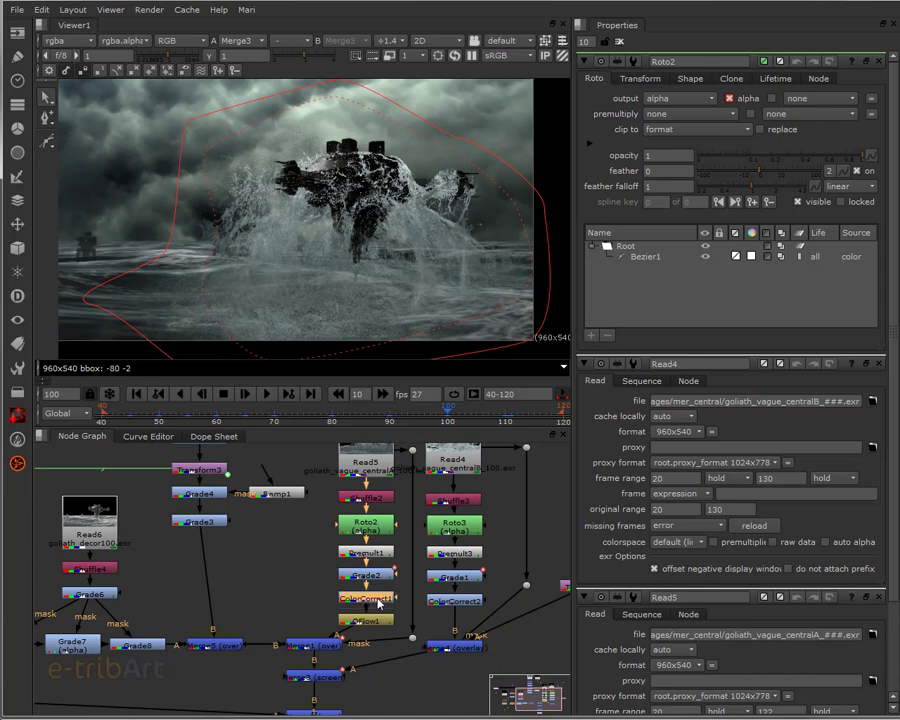
{"action": "left_click", "coordinate": [386, 624]}
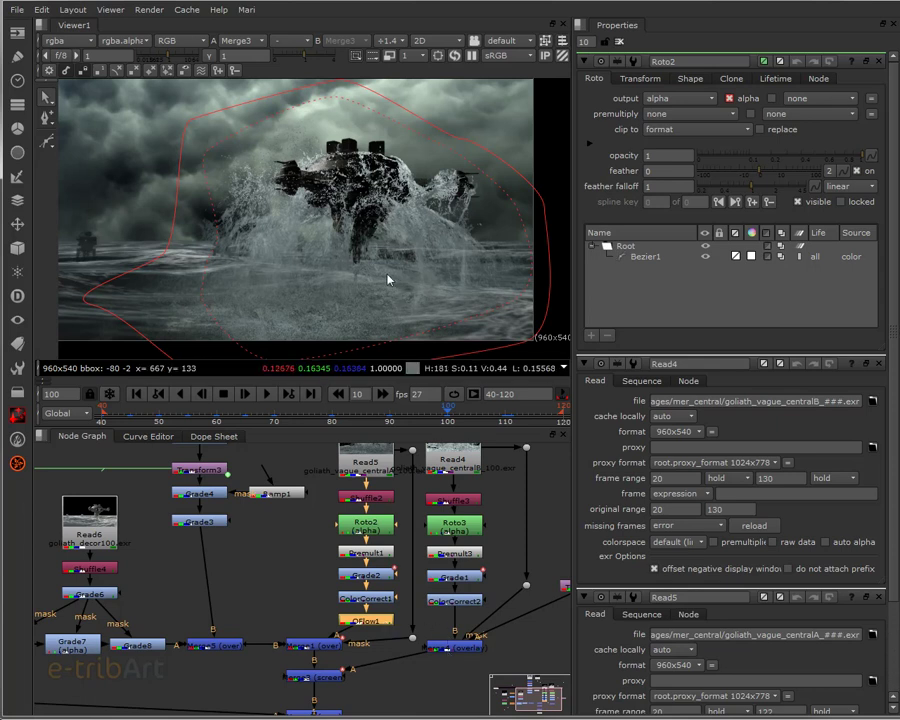
{"action": "left_click", "coordinate": [463, 648]}
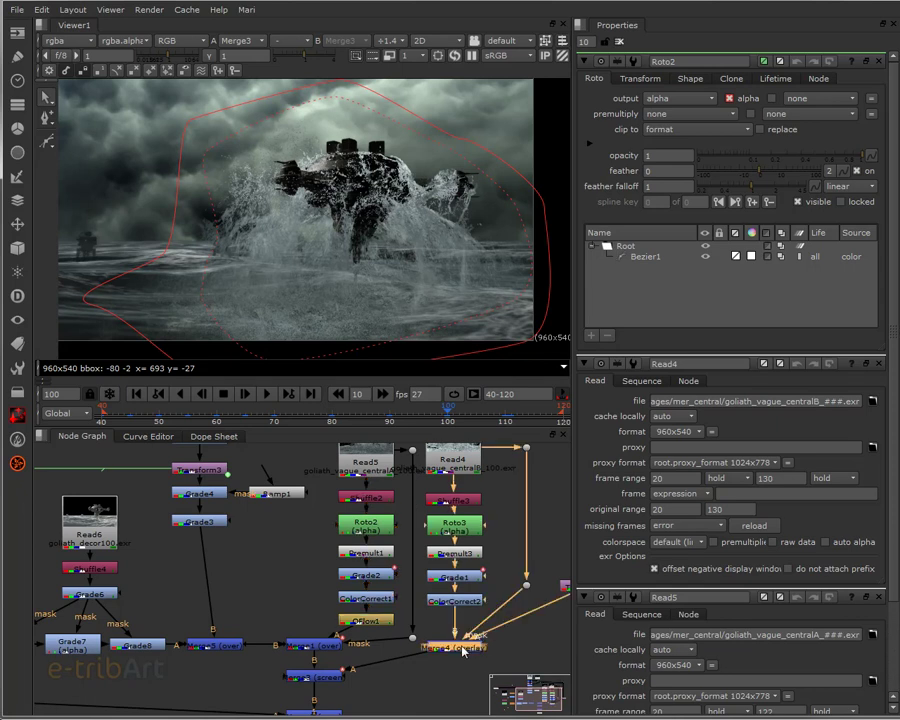
{"action": "mouse_move", "coordinate": [447, 592]}
{"action": "middle_mouse_down"}
{"action": "mouse_move", "coordinate": [410, 571]}
{"action": "mouse_move", "coordinate": [408, 592]}
{"action": "middle_mouse_up"}
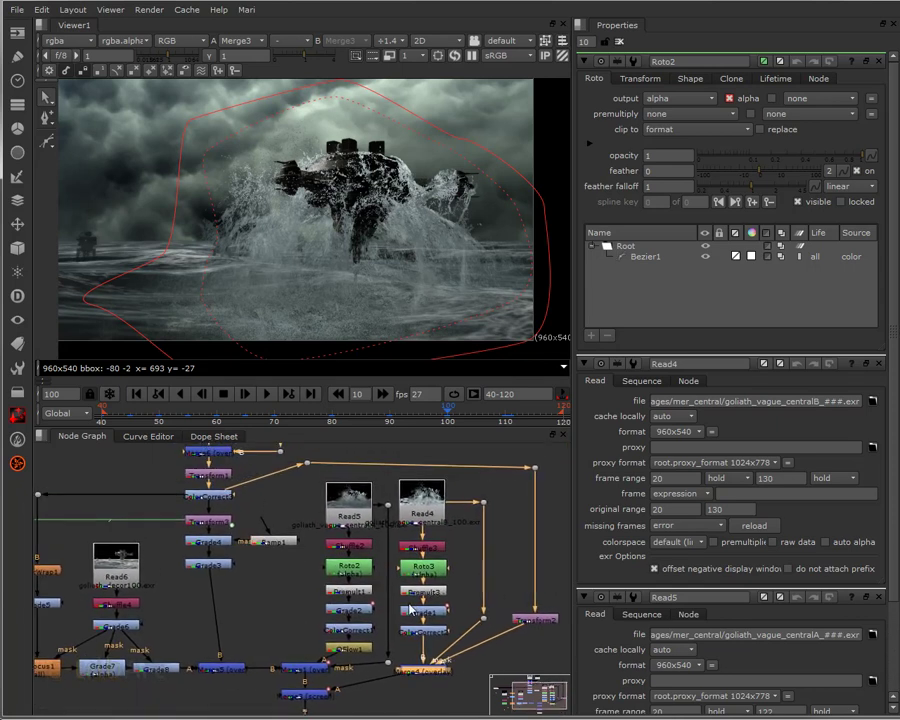
{"action": "left_click_drag", "start_coordinate": [340, 420], "coordinate": [377, 411]}
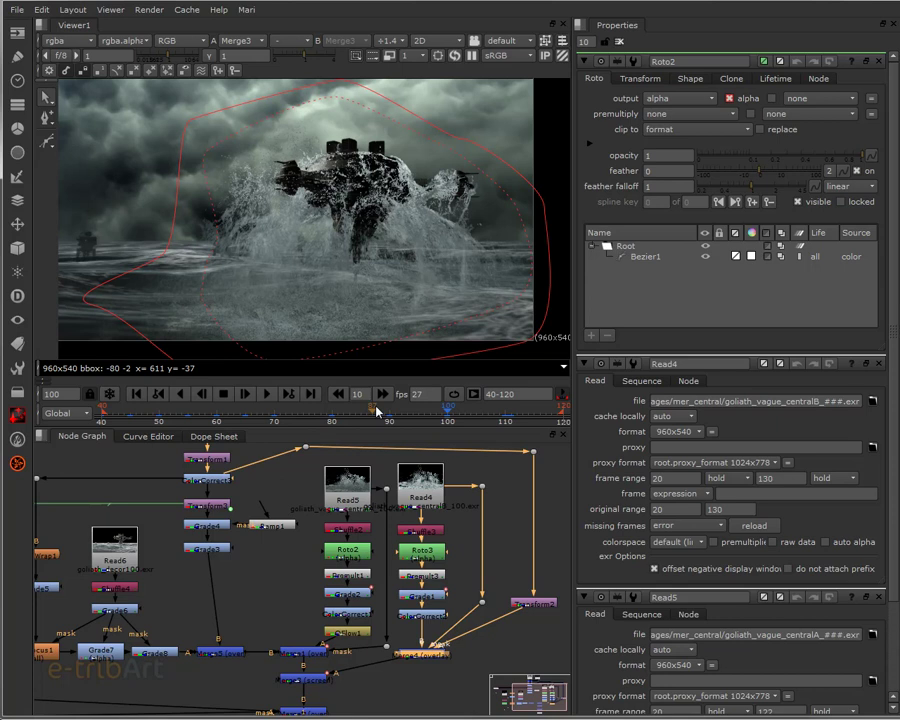
{"action": "mouse_move", "coordinate": [257, 502]}
{"action": "middle_mouse_down"}
{"action": "mouse_move", "coordinate": [250, 553]}
{"action": "mouse_move", "coordinate": [249, 510]}
{"action": "middle_mouse_up"}
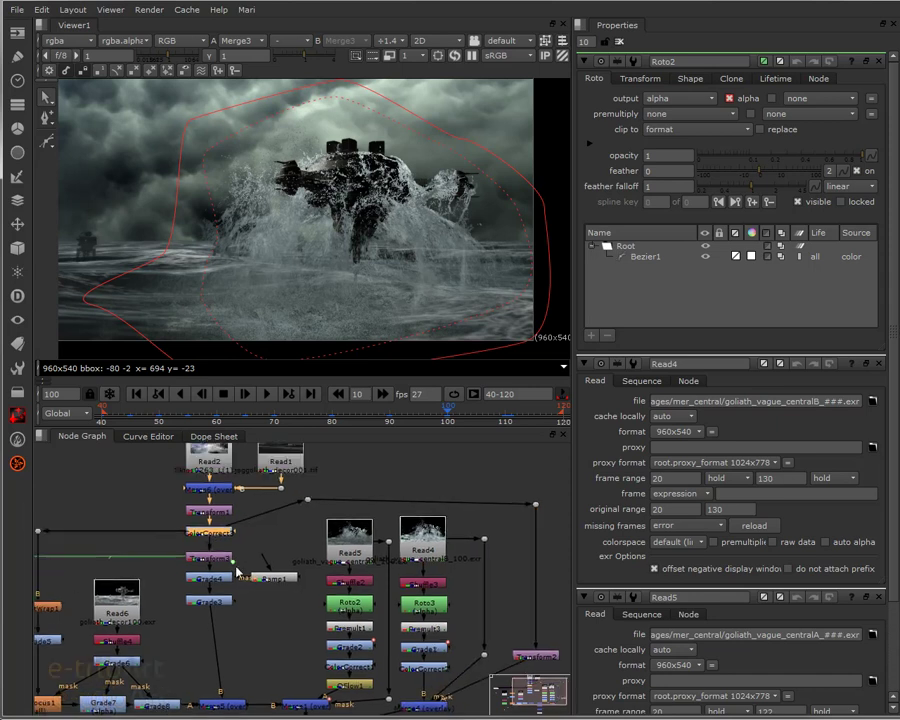
{"action": "middle_click_drag", "start_coordinate": [205, 508], "coordinate": [212, 566]}
{"action": "middle_click_drag", "start_coordinate": [474, 687], "coordinate": [466, 562]}
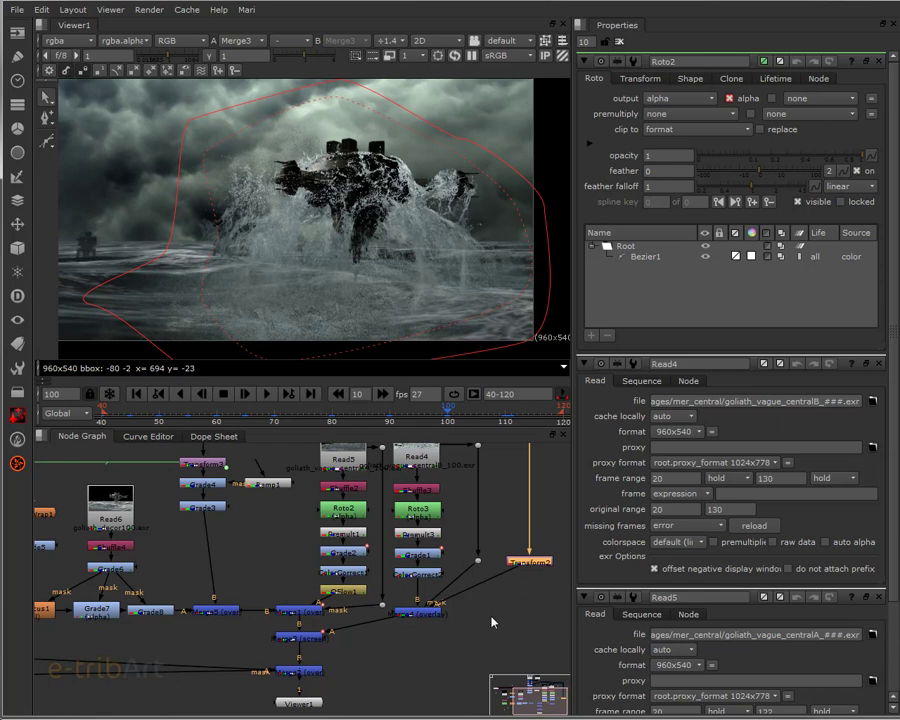
{"action": "left_click", "coordinate": [432, 616]}
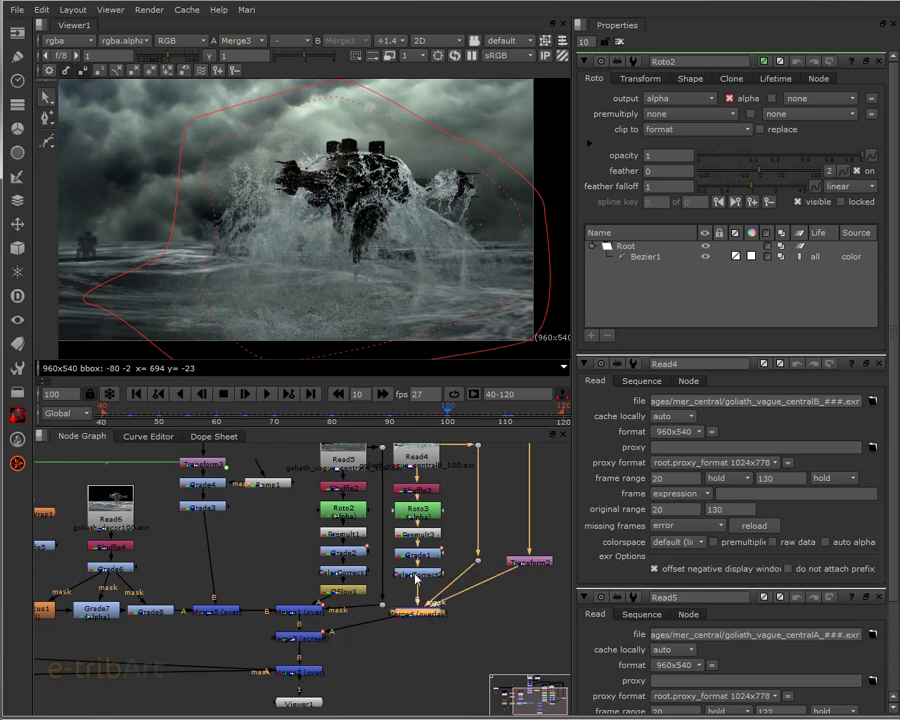
{"action": "scroll", "coordinate": [419, 618], "scroll_direction": "up", "scroll_amount": 2}
{"action": "scroll", "coordinate": [419, 618], "scroll_direction": "up", "scroll_amount": 2}
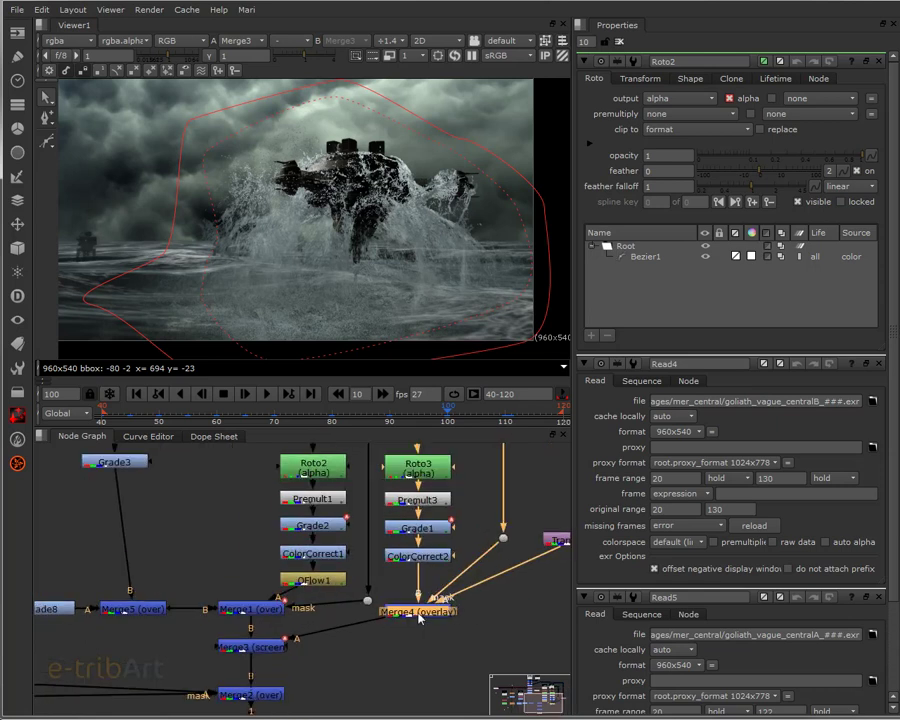
- Toggle Merge4 off and on to compare the composite with and without it
{"action": "key", "text": "d"}
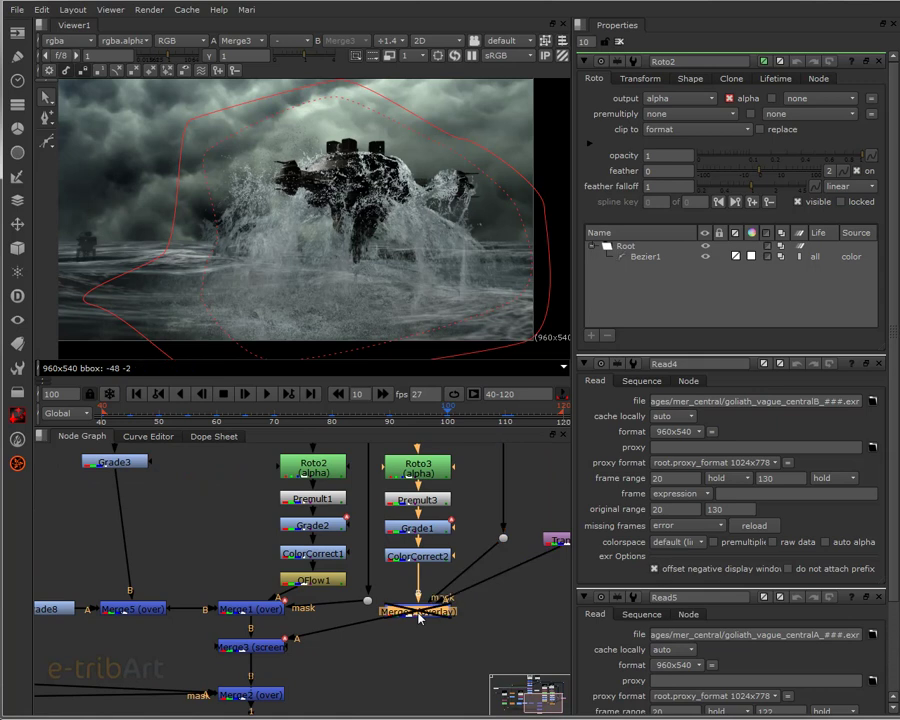
{"action": "key", "text": "d"}
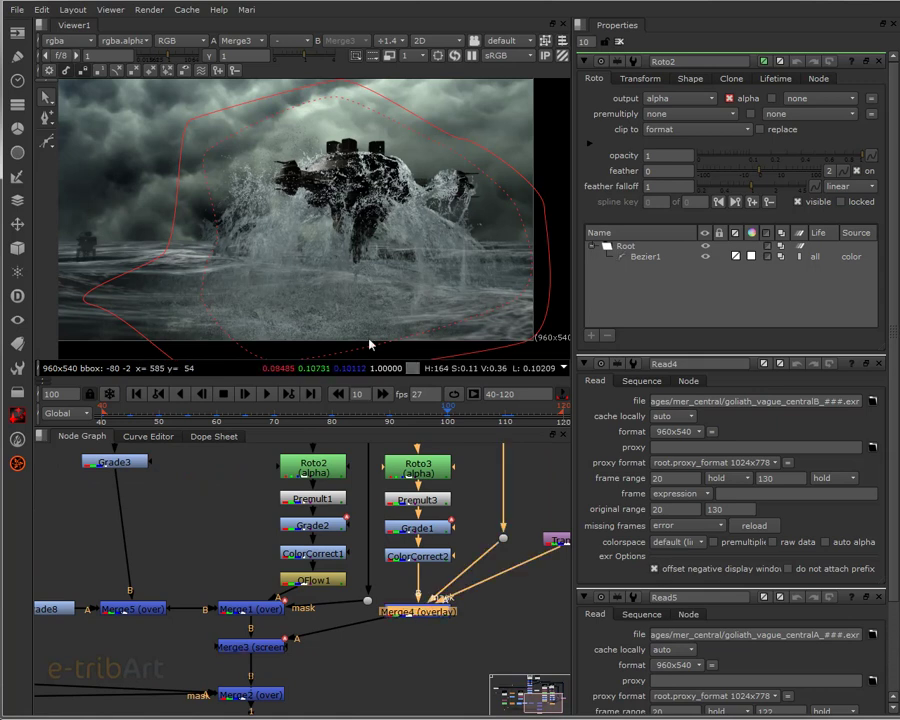
{"action": "key", "text": "d"}
{"action": "key", "text": "d"}
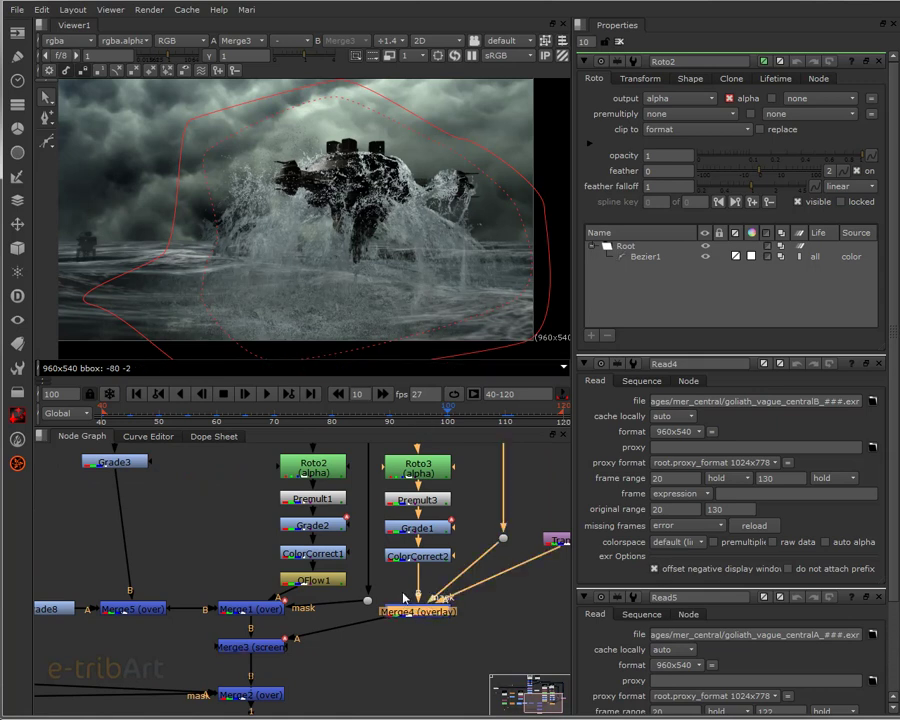
- View the Merge2 output in Viewer1 and bring Read3 and Roto1 into view
{"action": "scroll", "coordinate": [391, 510], "scroll_direction": "down", "scroll_amount": 2}
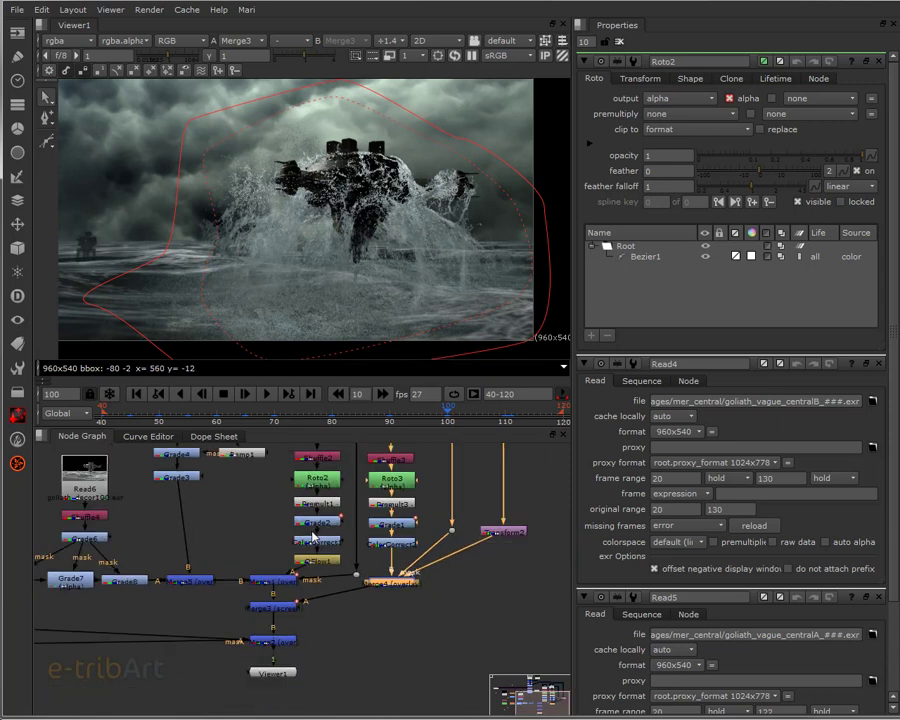
{"action": "scroll", "coordinate": [391, 510], "scroll_direction": "down", "scroll_amount": 2}
{"action": "left_click", "coordinate": [361, 613]}
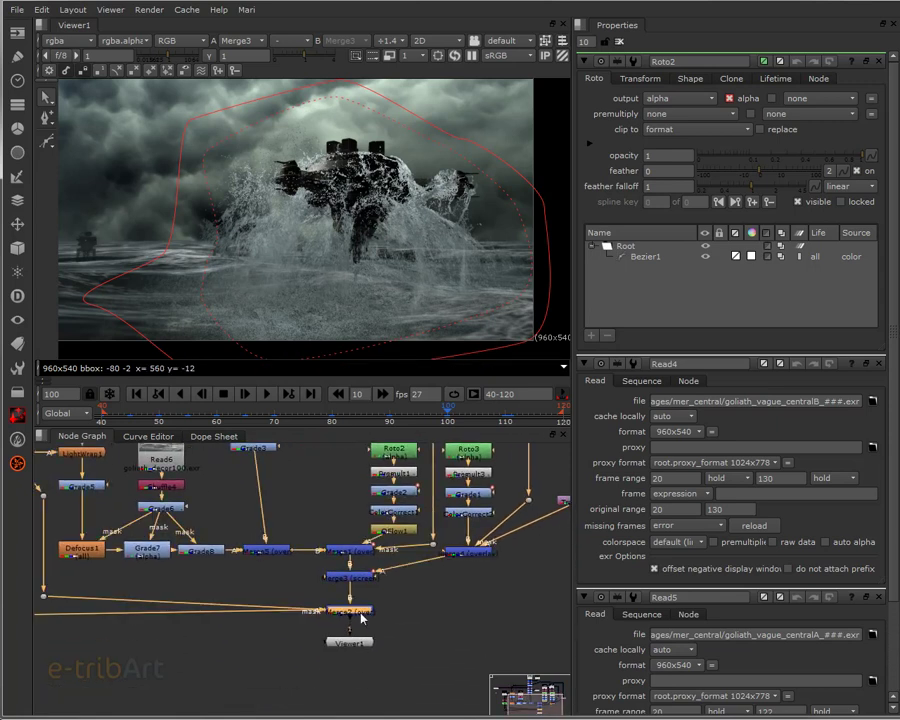
{"action": "key", "text": "1"}
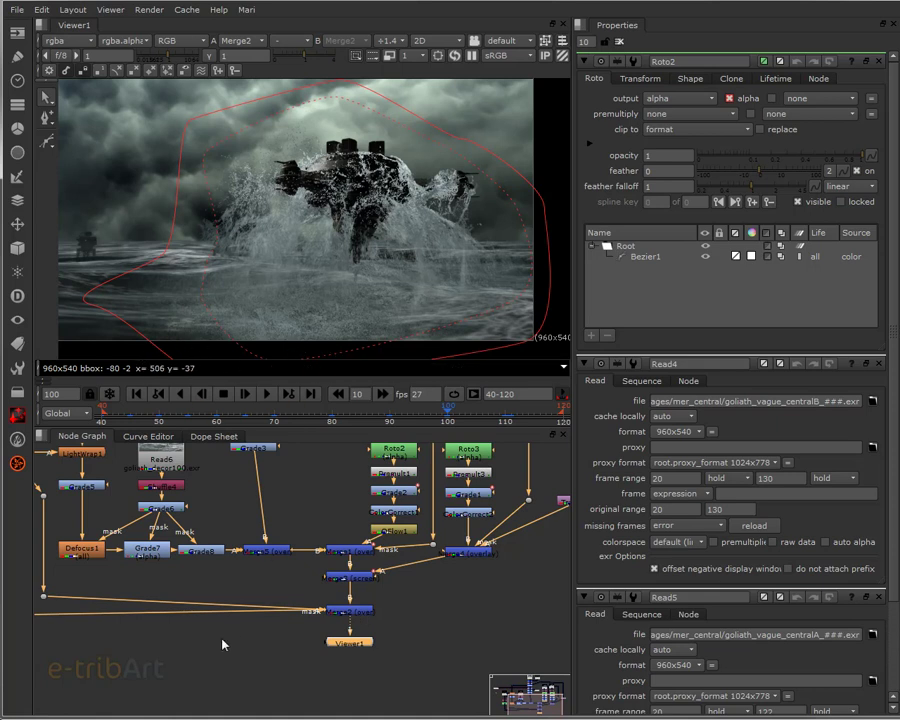
{"action": "mouse_move", "coordinate": [250, 658]}
{"action": "middle_mouse_down"}
{"action": "mouse_move", "coordinate": [408, 657]}
{"action": "mouse_move", "coordinate": [364, 665]}
{"action": "middle_mouse_up"}
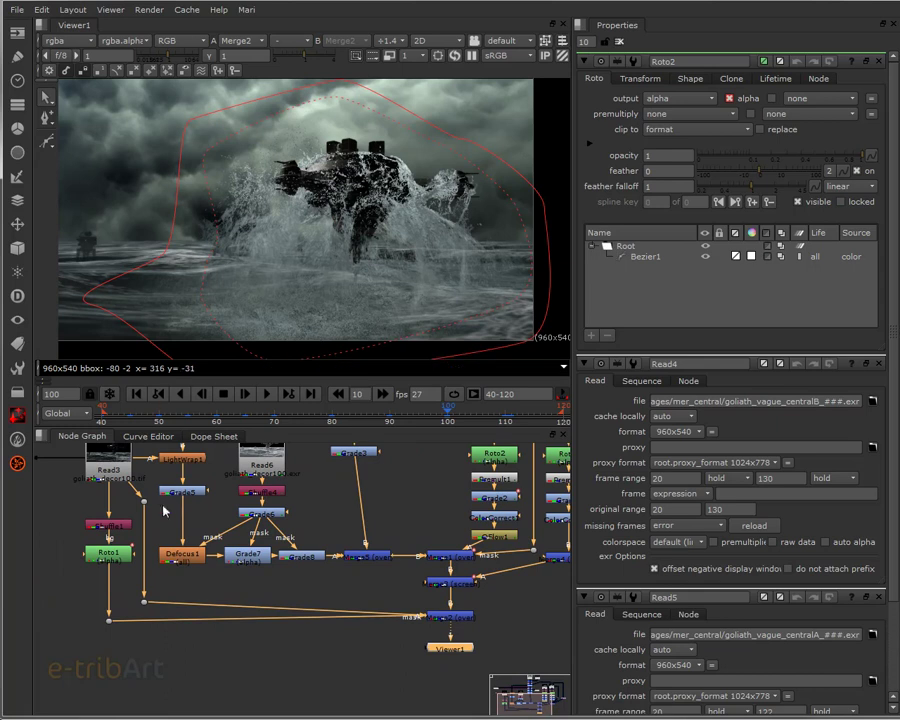
- Open Roto1's sea mask settings and check its Bezier1 shape at frame 60
{"action": "left_click", "coordinate": [116, 555]}
{"action": "double_click", "coordinate": [118, 556]}
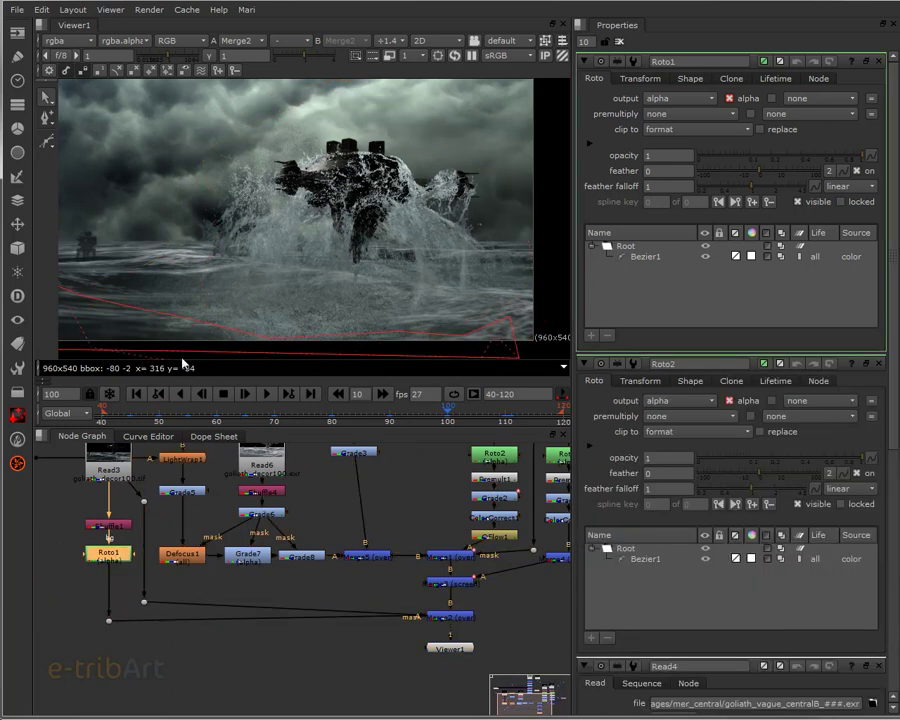
{"action": "left_click", "coordinate": [220, 418]}
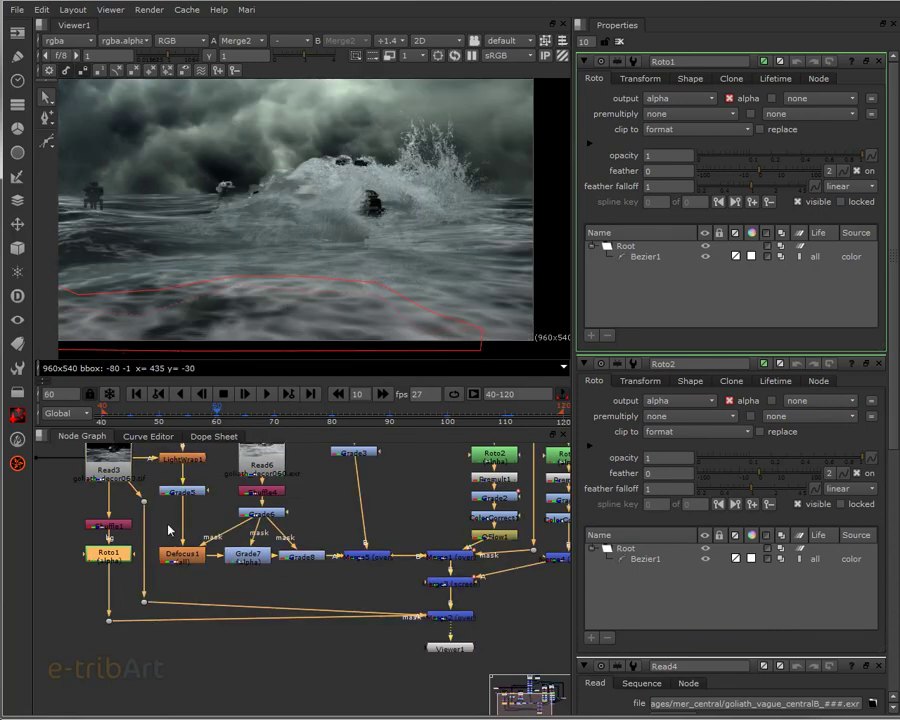
{"action": "left_click", "coordinate": [463, 651]}
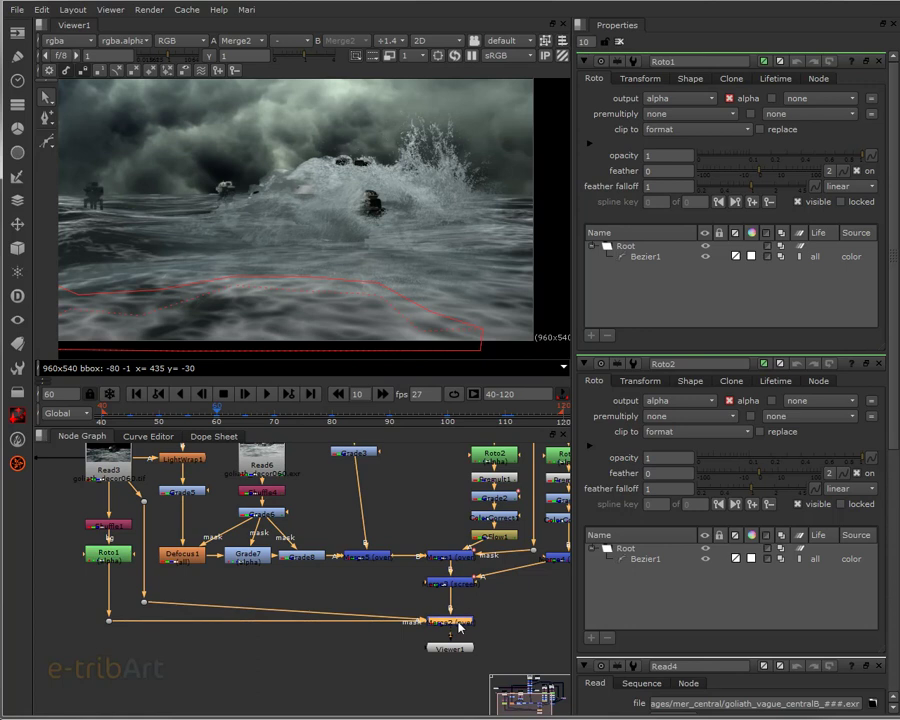
- Close Roto1's settings and advance the Merge2 composite from frame 60 to about 106
{"action": "left_click", "coordinate": [619, 42]}
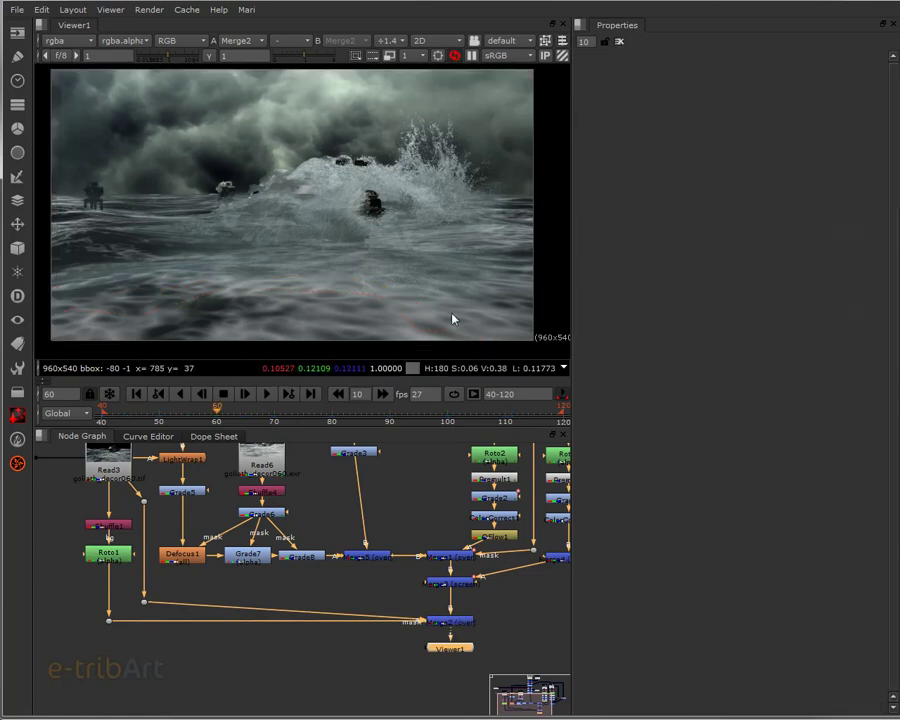
{"action": "mouse_move", "coordinate": [422, 494]}
{"action": "middle_mouse_down"}
{"action": "mouse_move", "coordinate": [312, 557]}
{"action": "mouse_move", "coordinate": [370, 542]}
{"action": "mouse_move", "coordinate": [355, 542]}
{"action": "middle_mouse_up"}
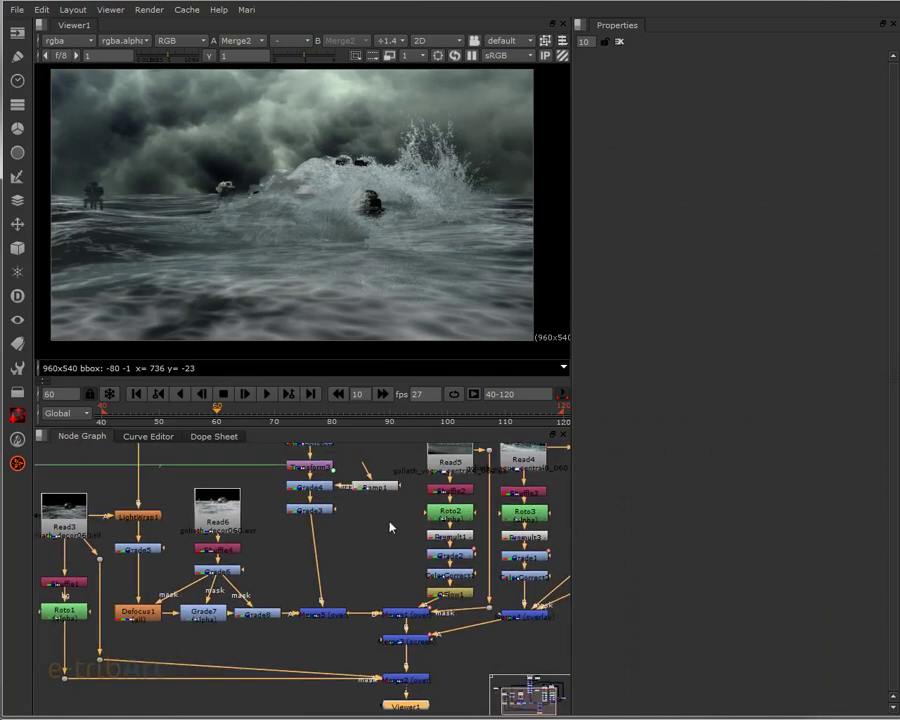
{"action": "scroll", "coordinate": [348, 563], "scroll_direction": "down", "scroll_amount": 2}
{"action": "scroll", "coordinate": [346, 565], "scroll_direction": "down", "scroll_amount": 2}
{"action": "middle_click_drag", "start_coordinate": [346, 565], "coordinate": [352, 583]}
{"action": "left_click_drag", "start_coordinate": [420, 408], "coordinate": [483, 410]}
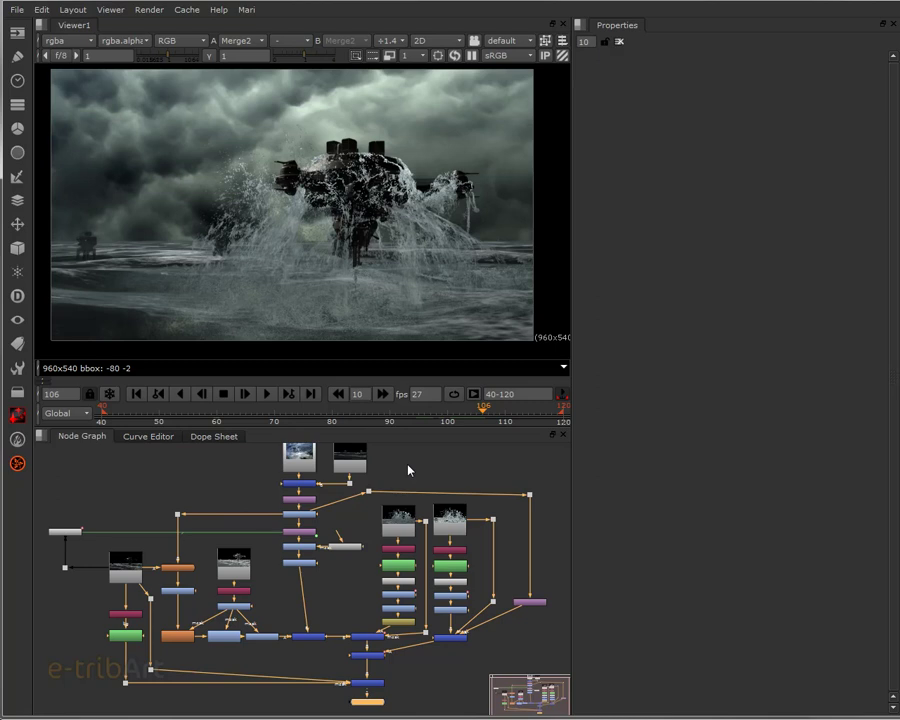
- Scrub the composite back to frame 78, then forward through frames 102 to 114
{"action": "mouse_move", "coordinate": [340, 408]}
{"action": "left_mouse_down"}
{"action": "mouse_move", "coordinate": [320, 410]}
{"action": "mouse_move", "coordinate": [460, 404]}
{"action": "left_mouse_up"}
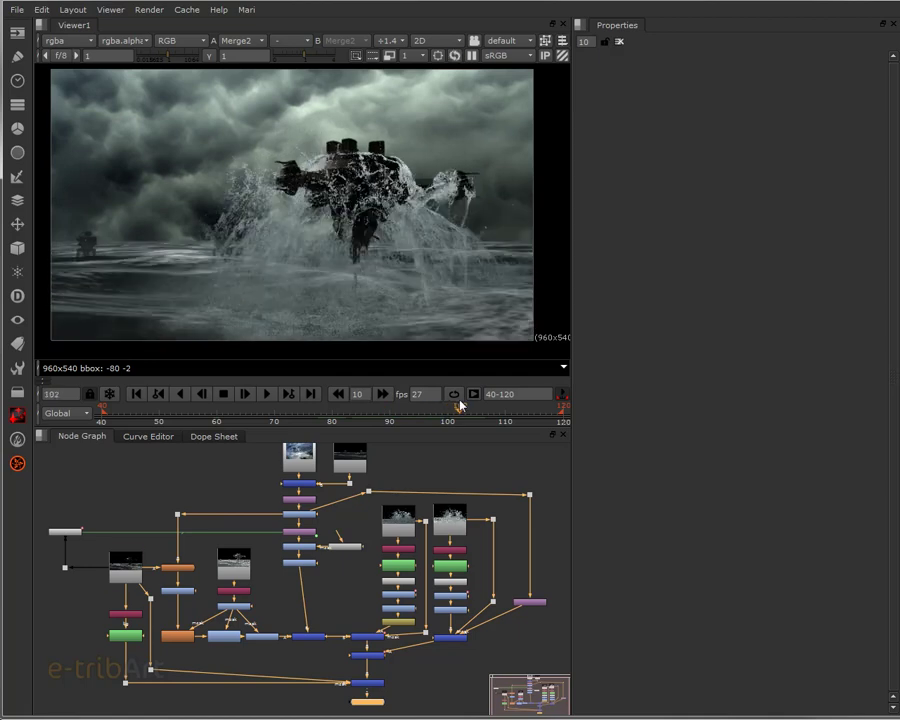
{"action": "left_click_drag", "start_coordinate": [460, 404], "coordinate": [517, 412]}
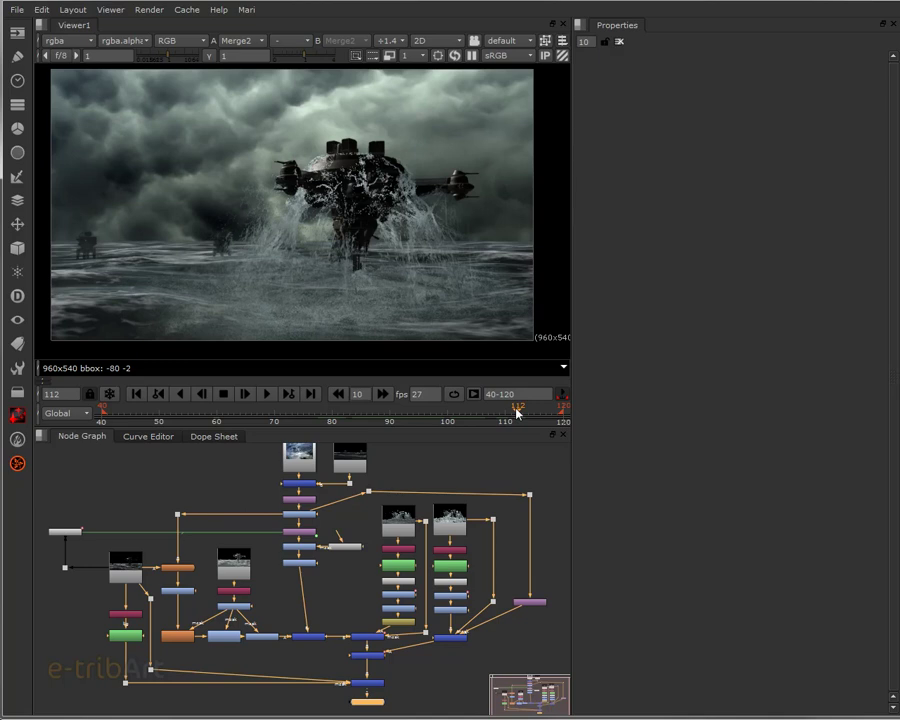
{"action": "mouse_move", "coordinate": [517, 413]}
{"action": "left_mouse_down"}
{"action": "mouse_move", "coordinate": [448, 410]}
{"action": "mouse_move", "coordinate": [527, 415]}
{"action": "left_mouse_up"}
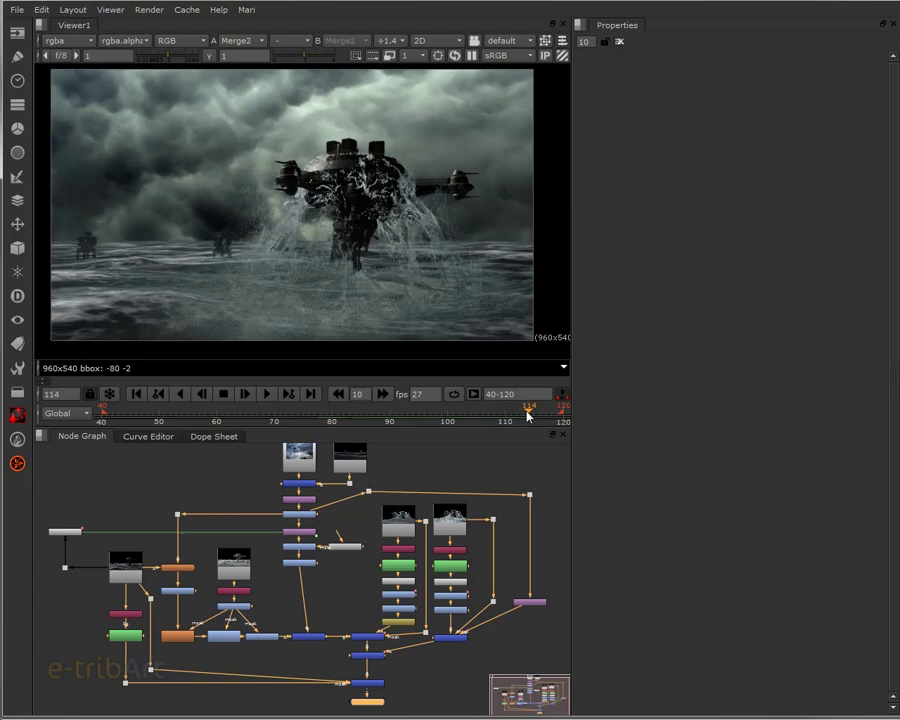